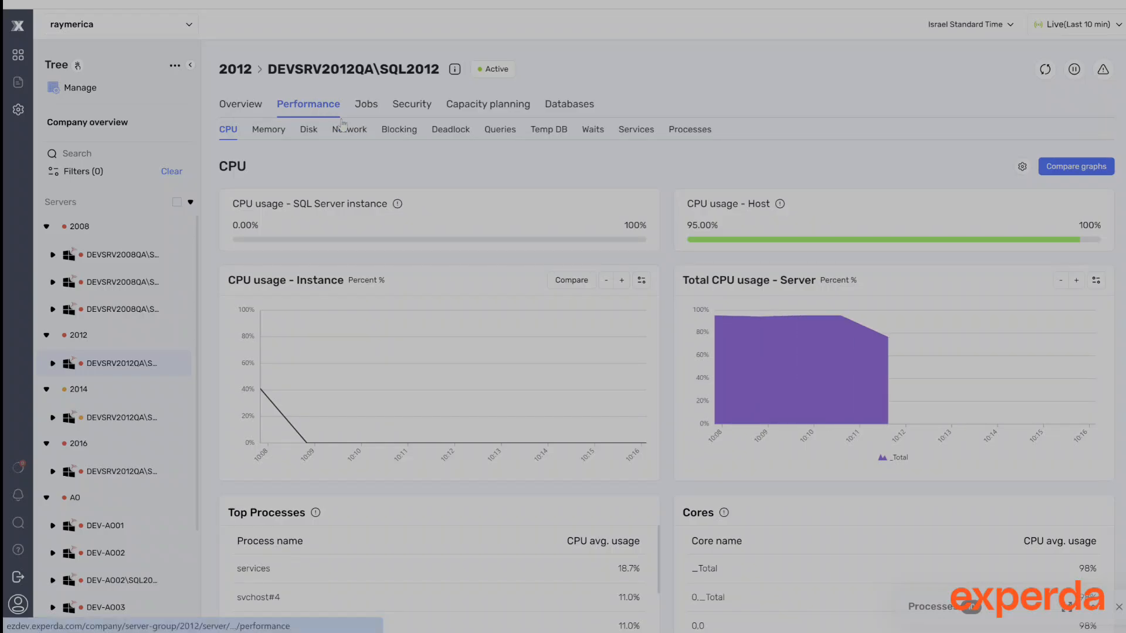
Open the company account's Maintenance & backup settings
scroll(656, 195, down, 3)
scroll(657, 194, down, 3)
scroll(657, 193, up, 6)
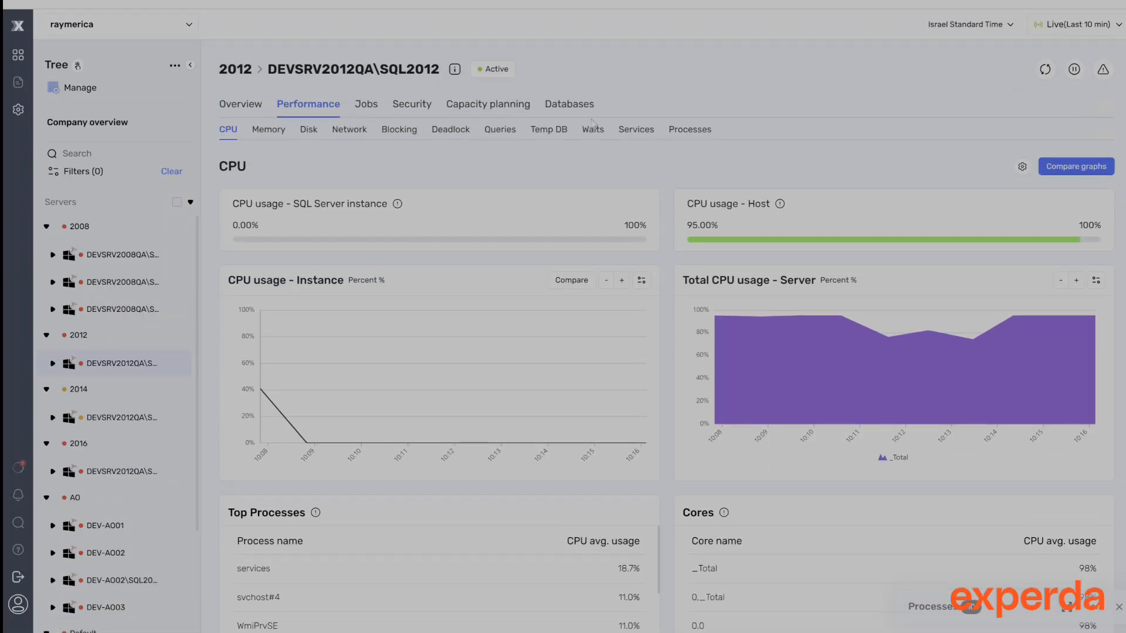
click(19, 111)
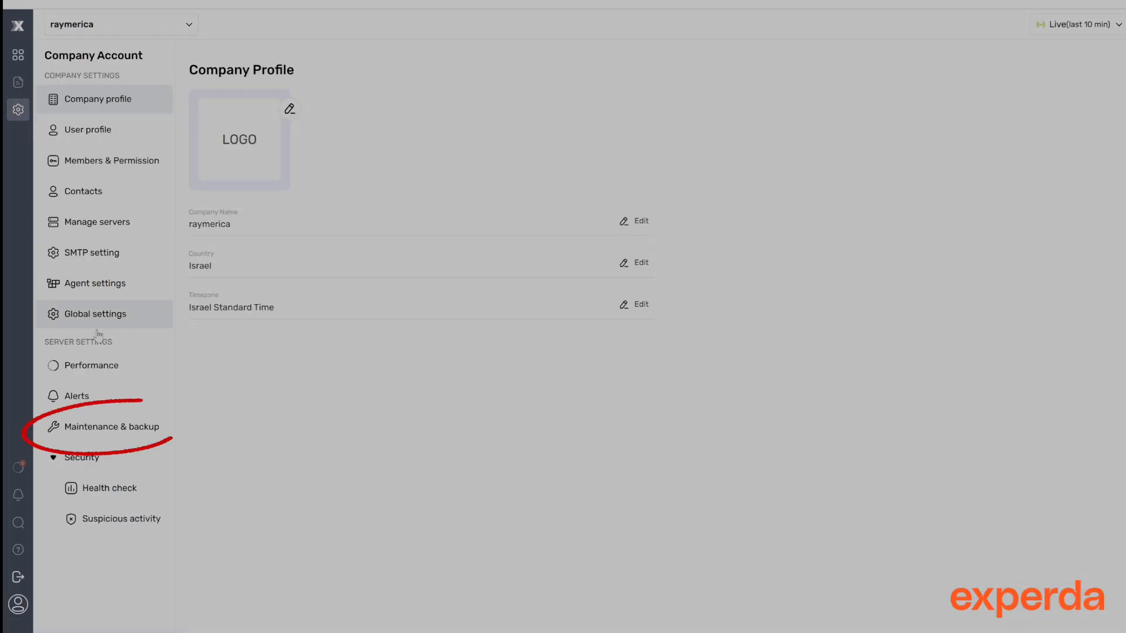
click(100, 428)
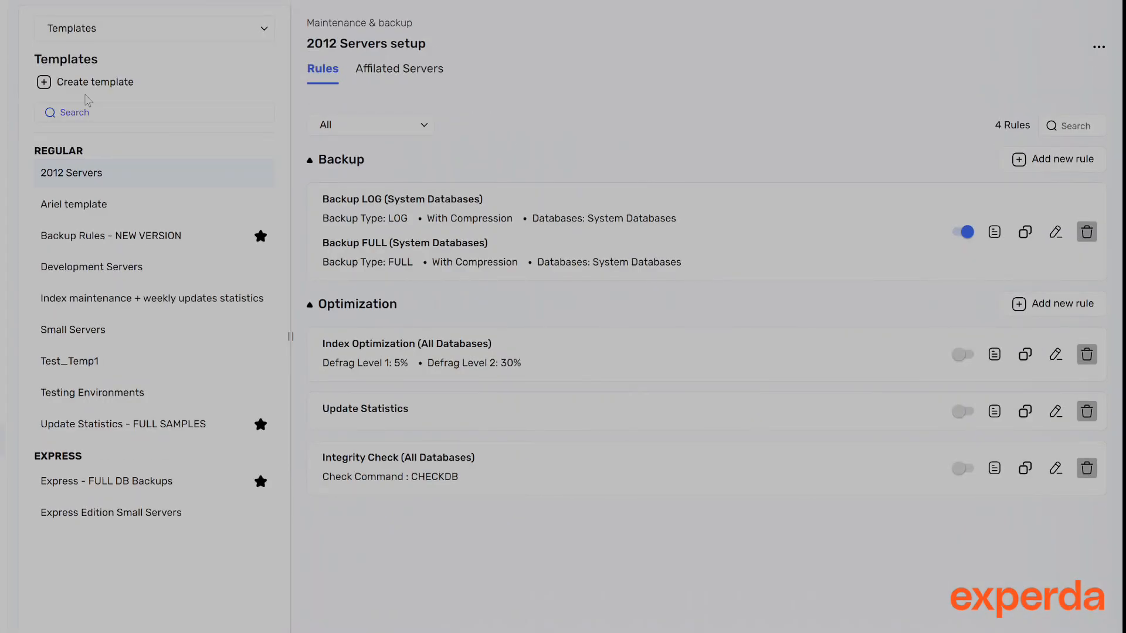
Browse the templates, viewing the Backup Rules - NEW VERSION and 2012 Servers templates
click(111, 30)
click(151, 39)
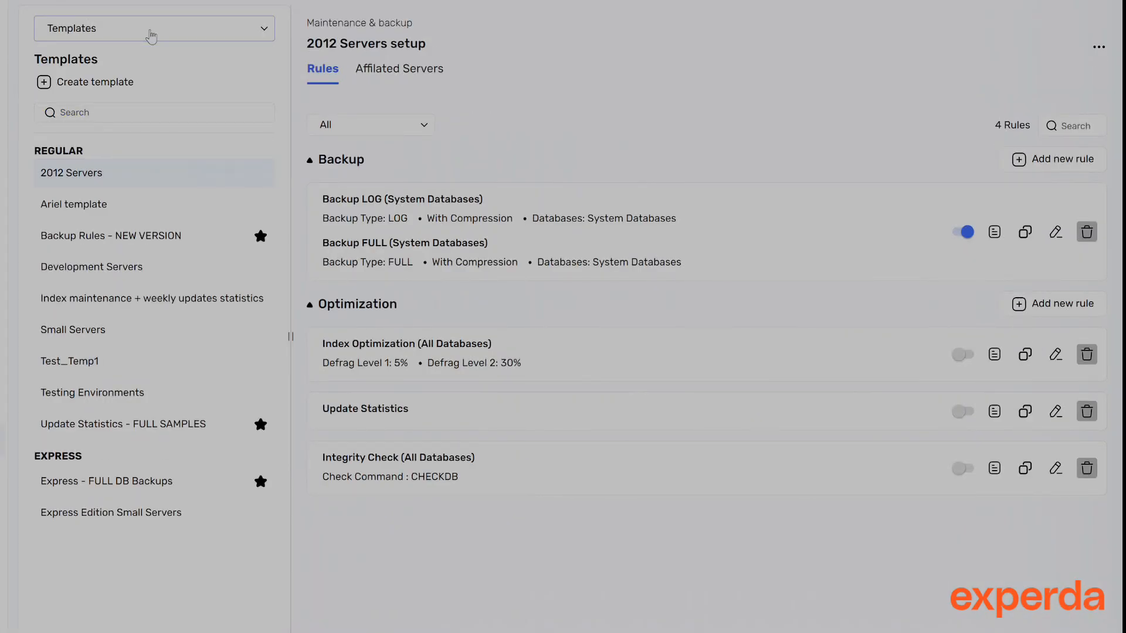
click(97, 210)
click(98, 237)
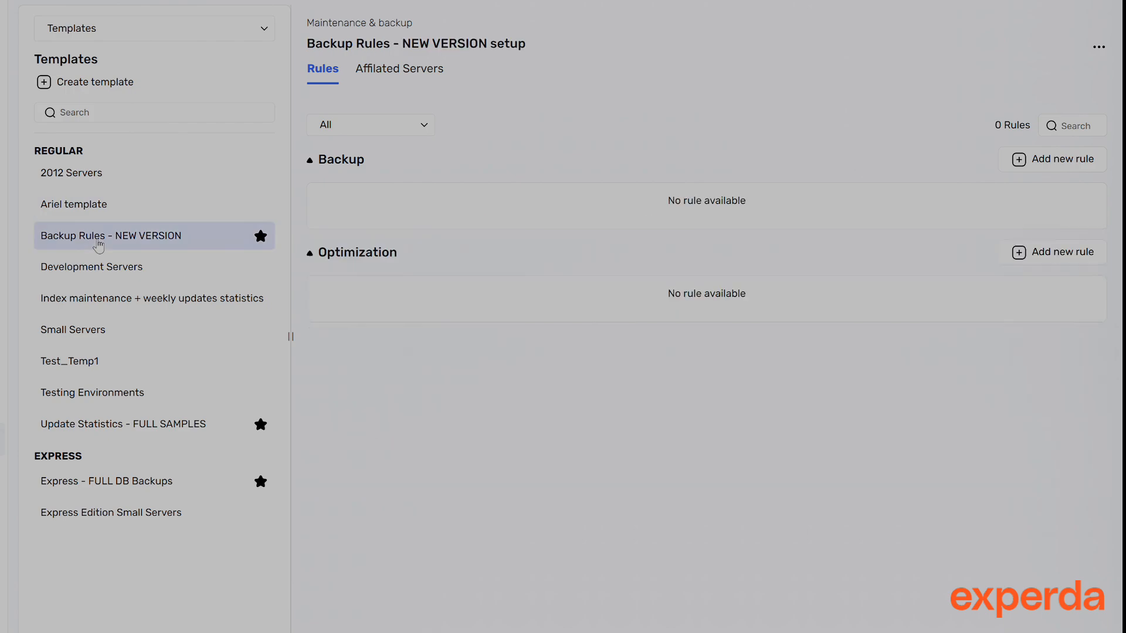
click(80, 179)
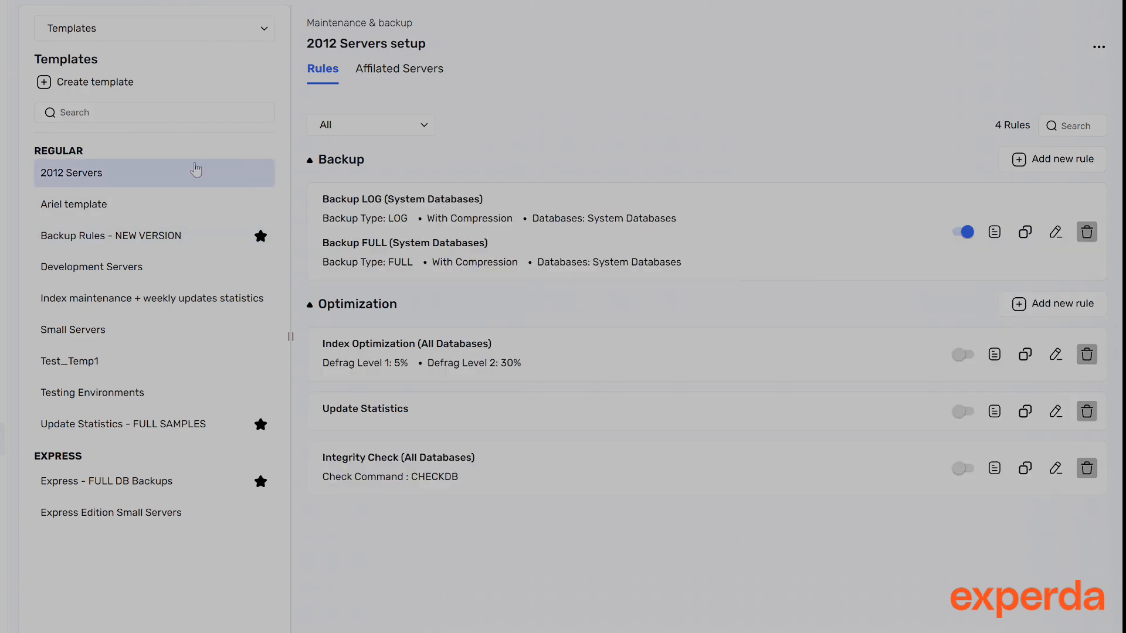
click(416, 71)
click(313, 75)
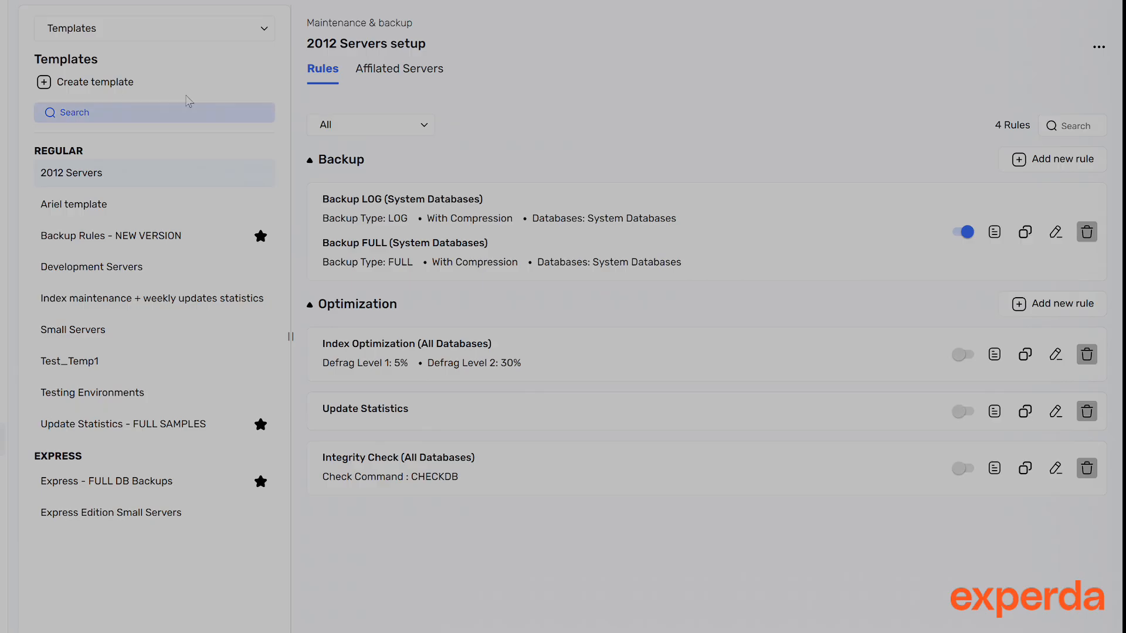
click(115, 85)
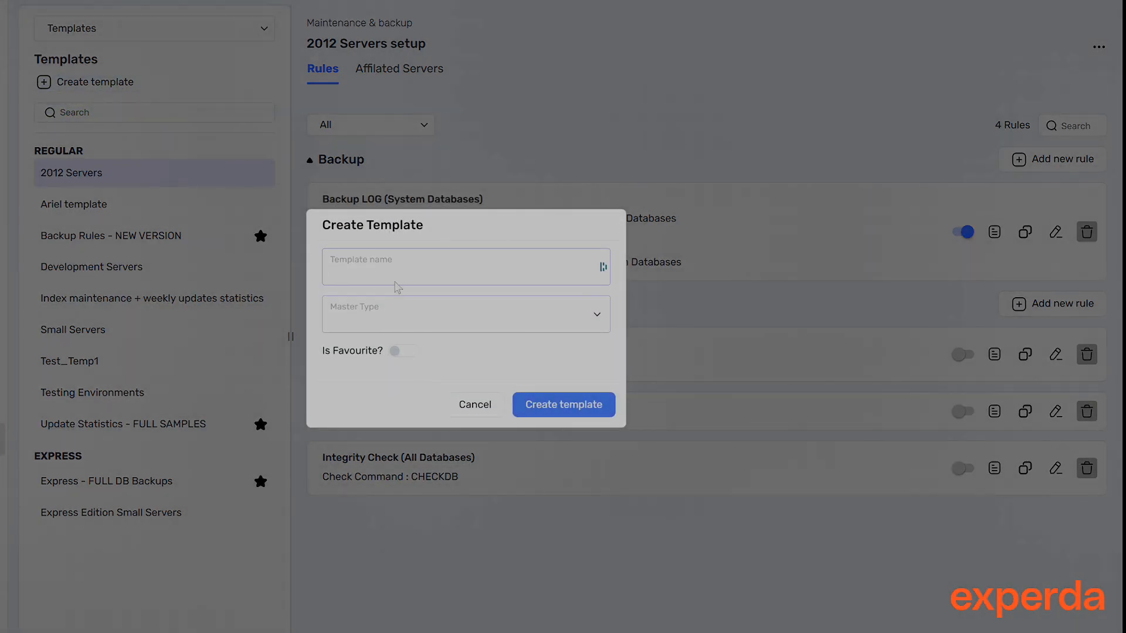
text(asdasdasd)
click(422, 323)
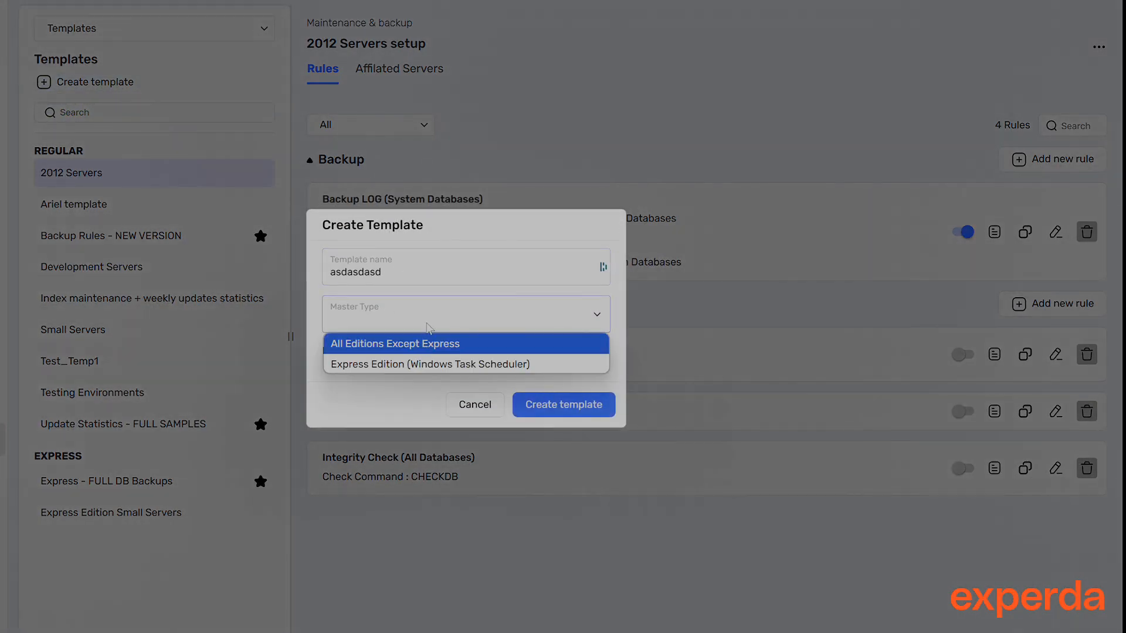
click(474, 404)
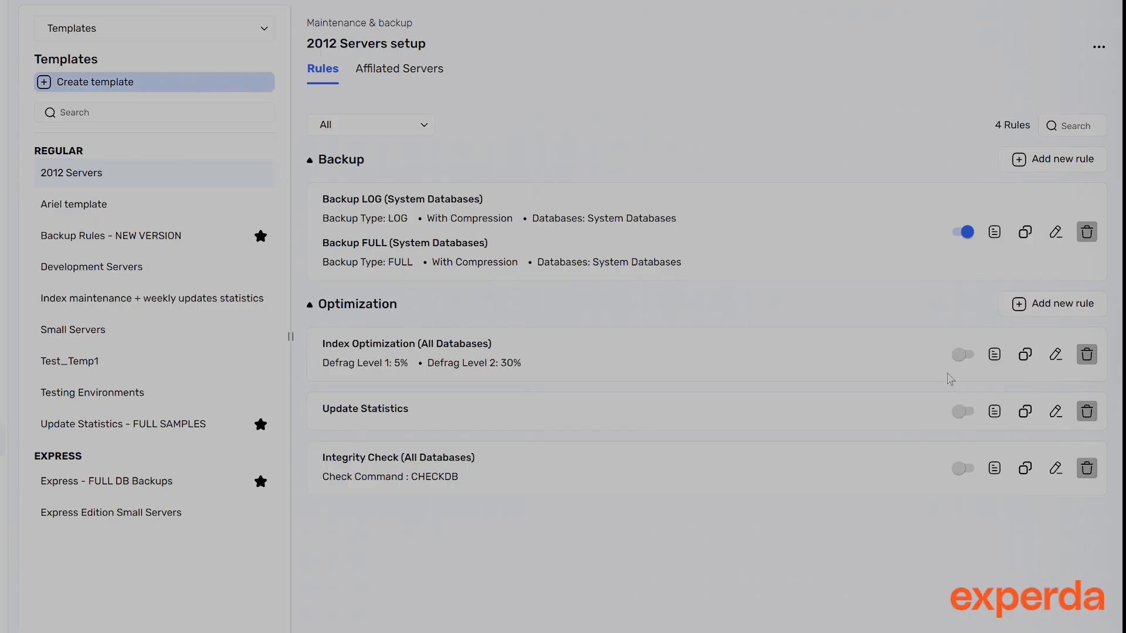
Enable the Index Optimization (All Databases) rule in the 2012 Servers template
click(968, 357)
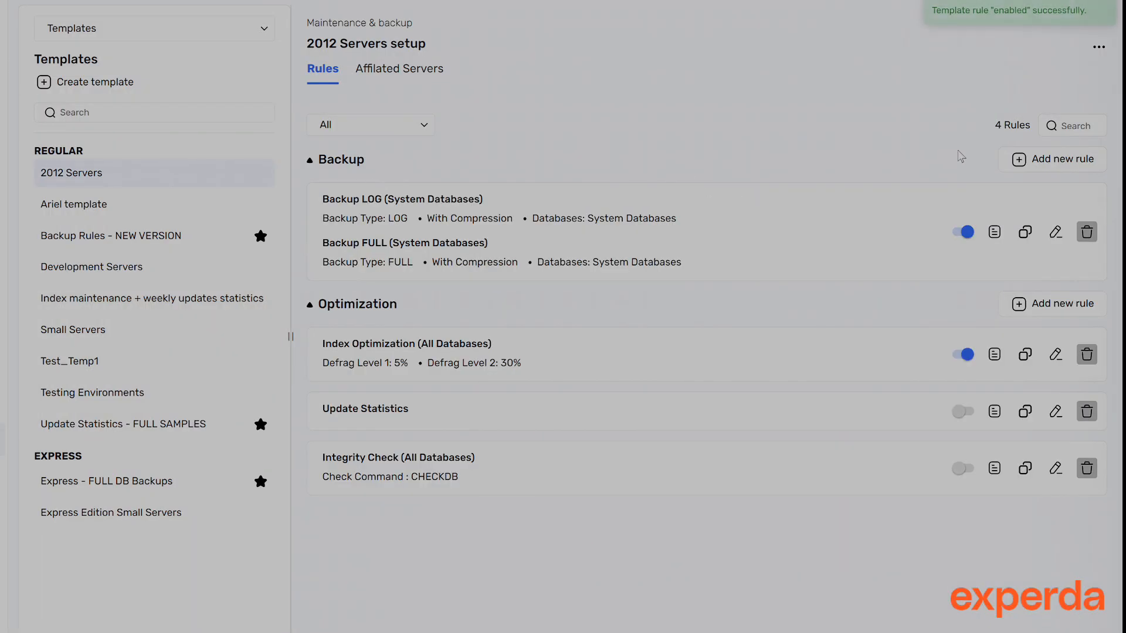
click(1034, 162)
click(856, 80)
click(820, 85)
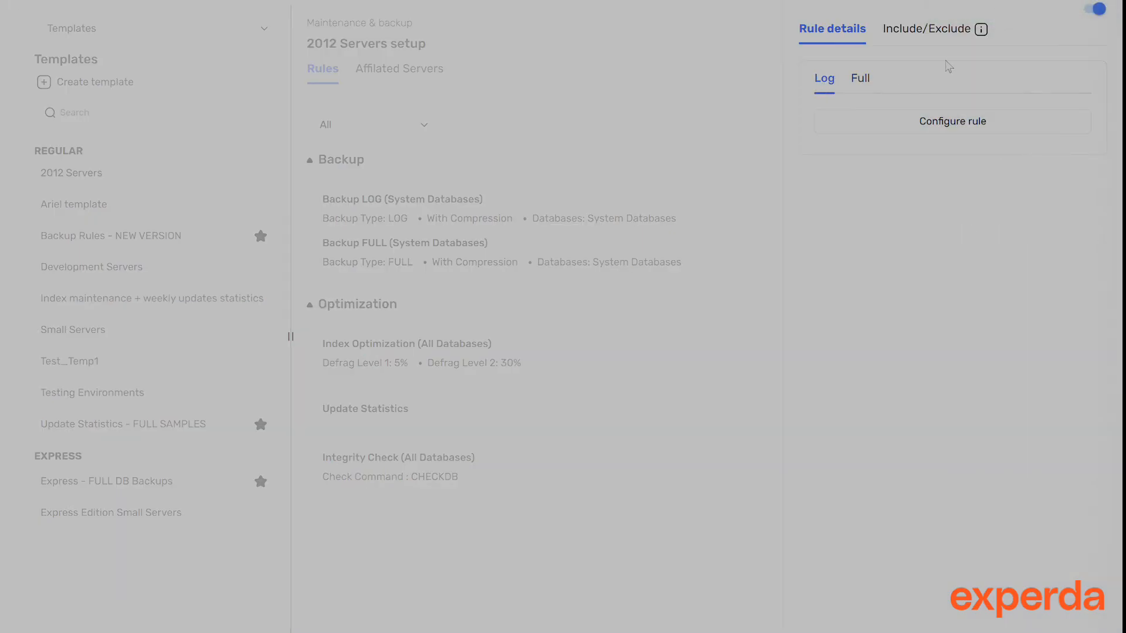
click(1078, 2)
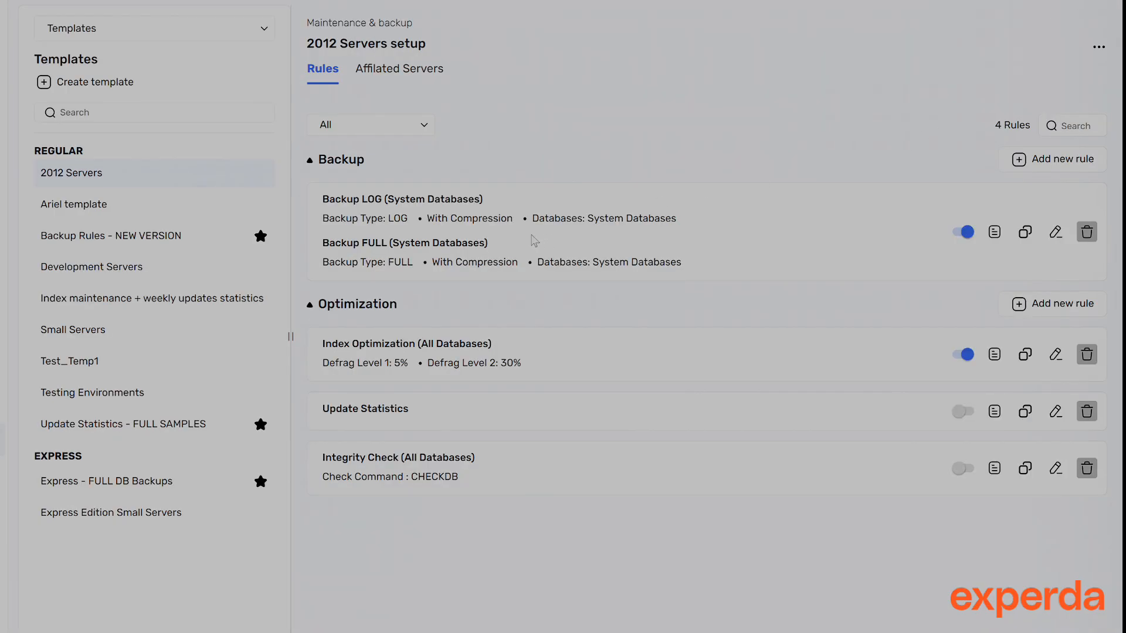
Inspect the source database options on the backup rule's Include/Exclude settings
click(994, 233)
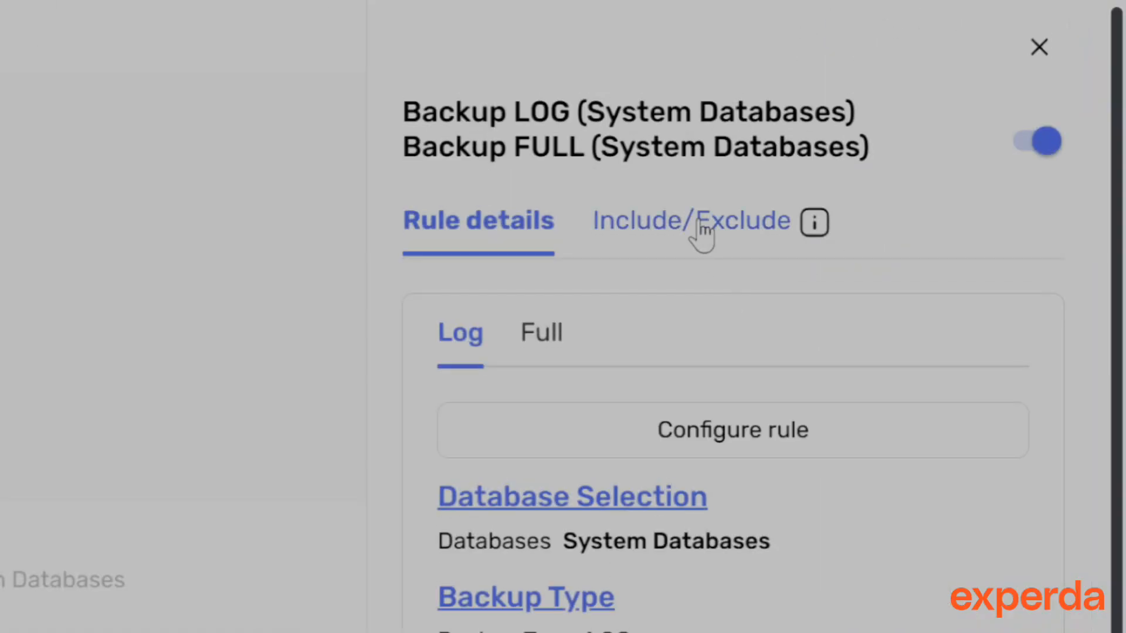
click(702, 234)
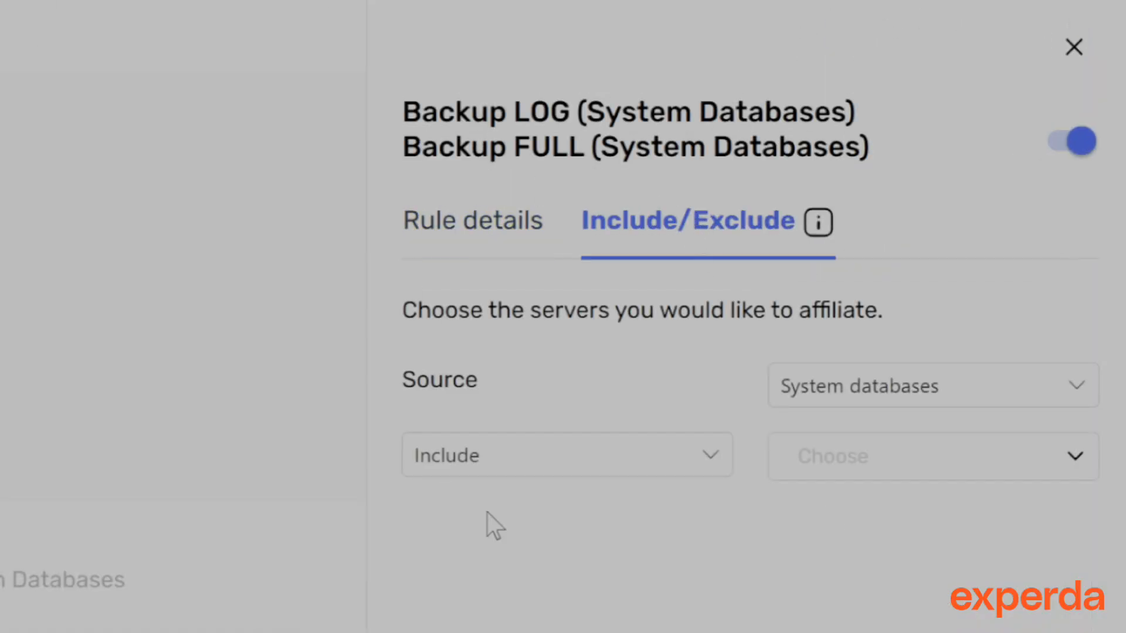
click(1049, 381)
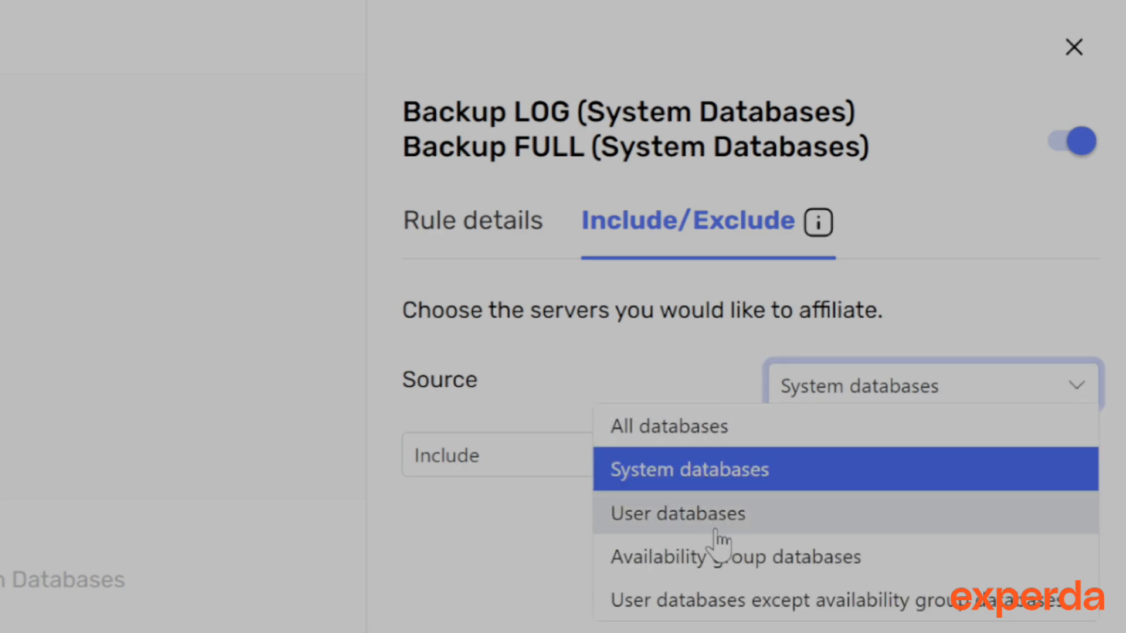
click(612, 390)
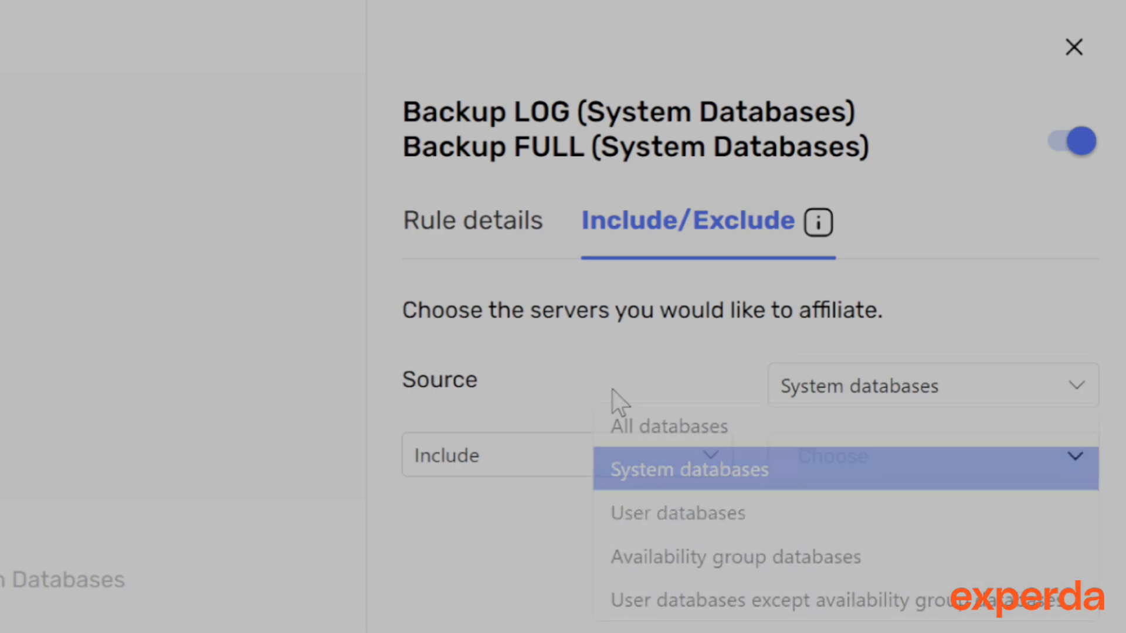
click(1075, 50)
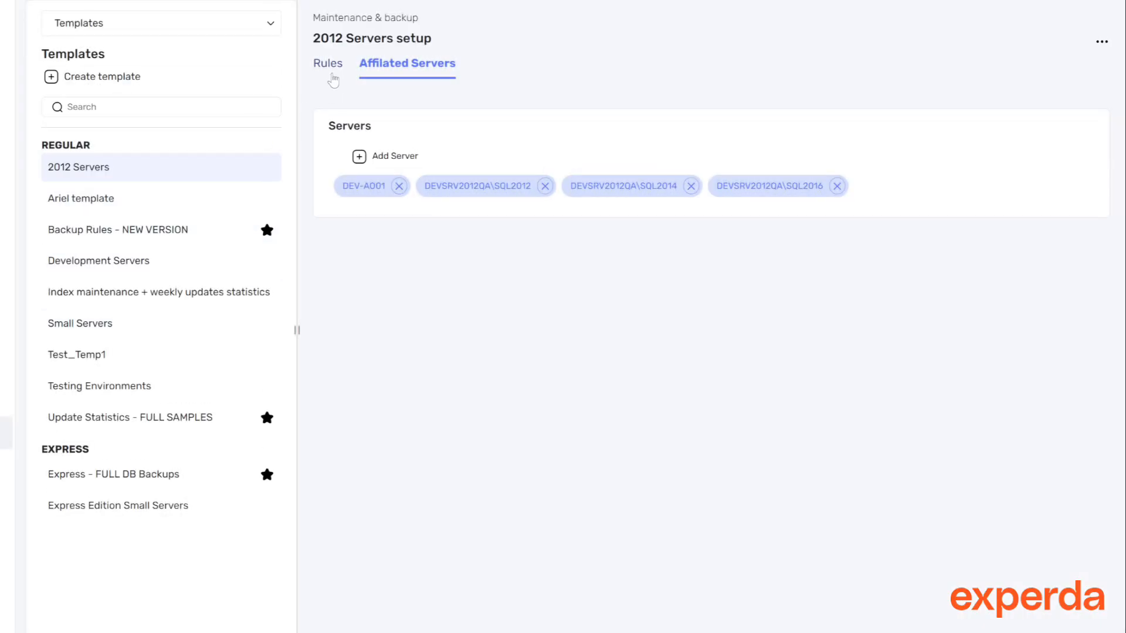
Review the backup rule's Include/Exclude choices and the server selection dialog
click(332, 71)
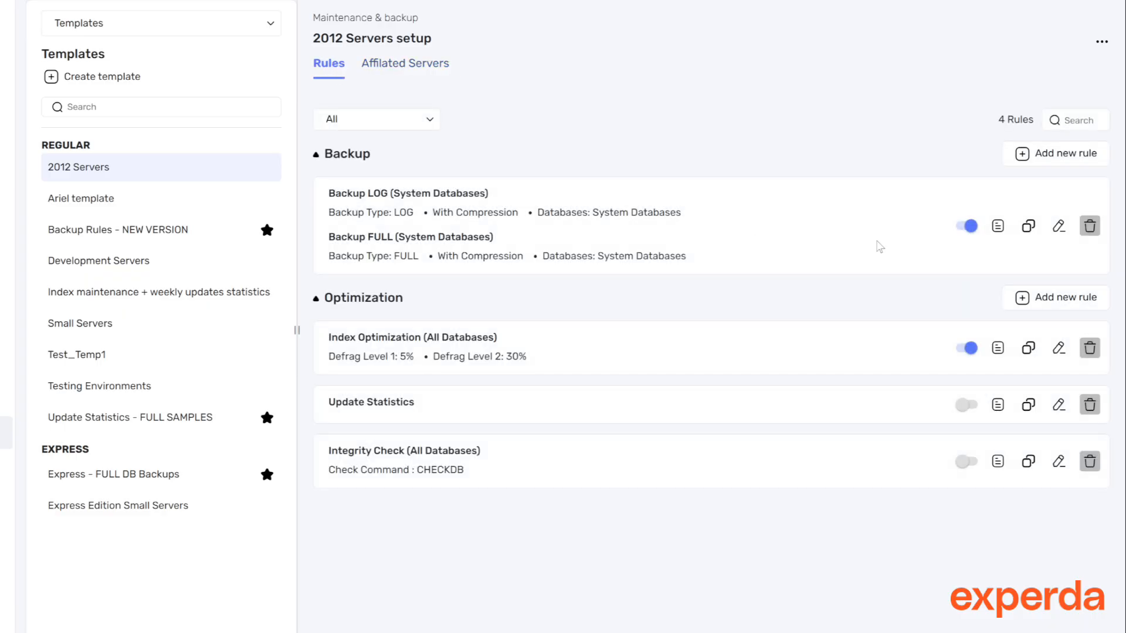
click(1059, 227)
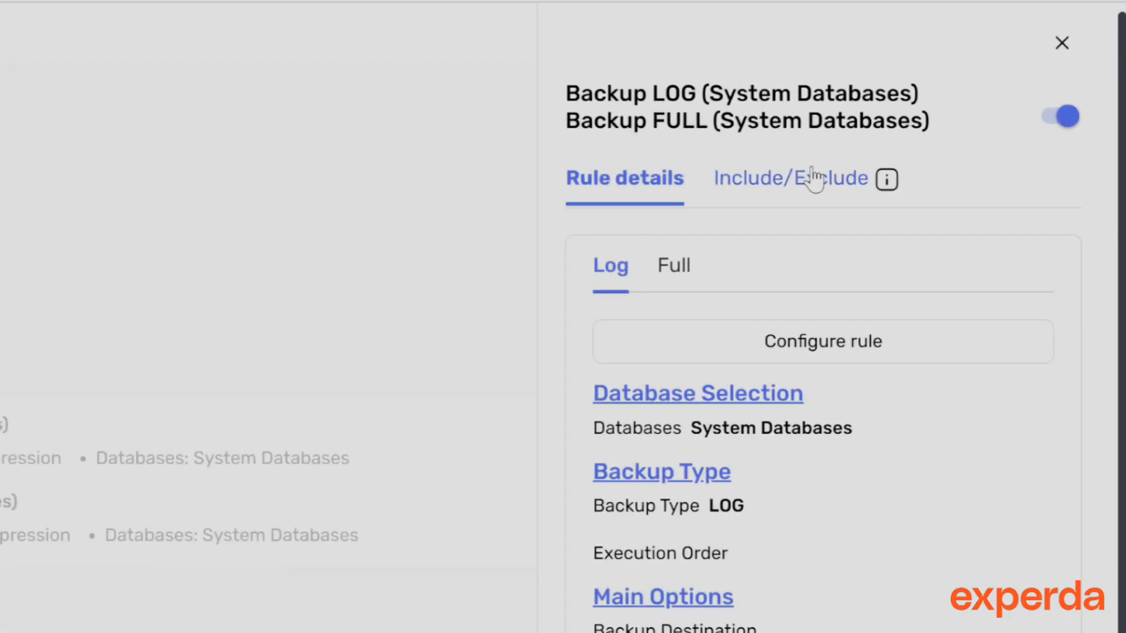
click(812, 179)
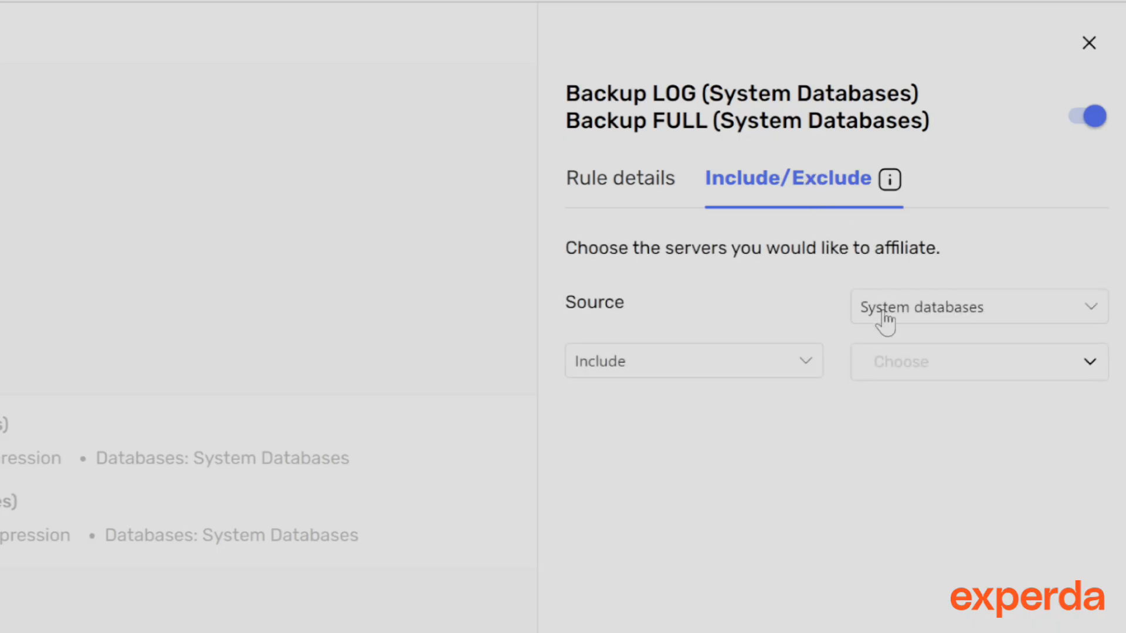
click(788, 369)
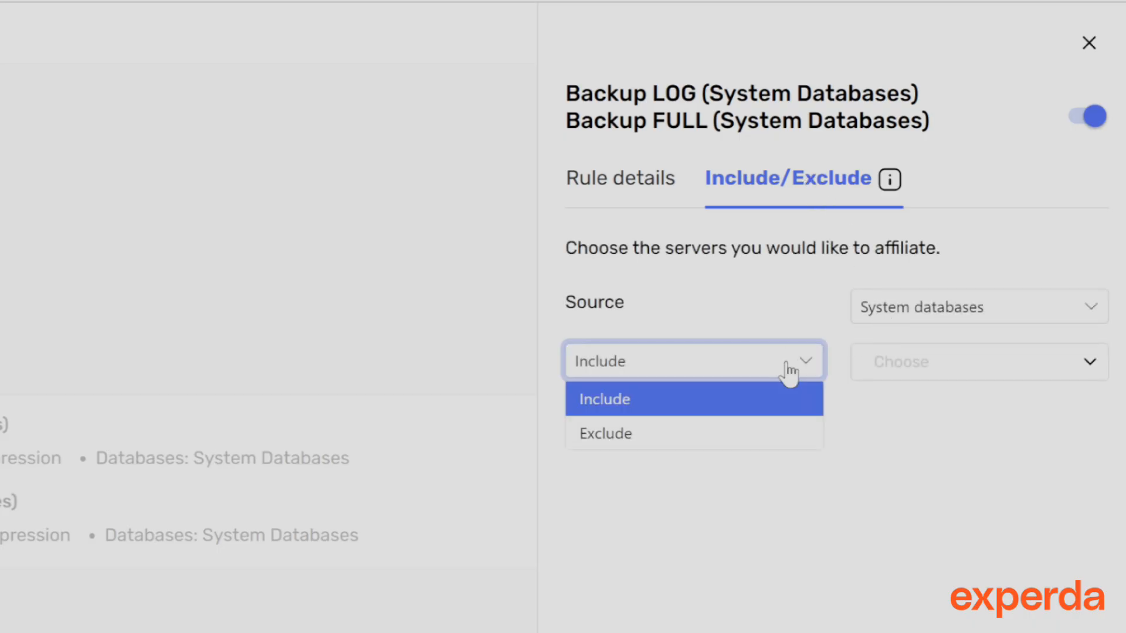
click(788, 369)
click(1018, 360)
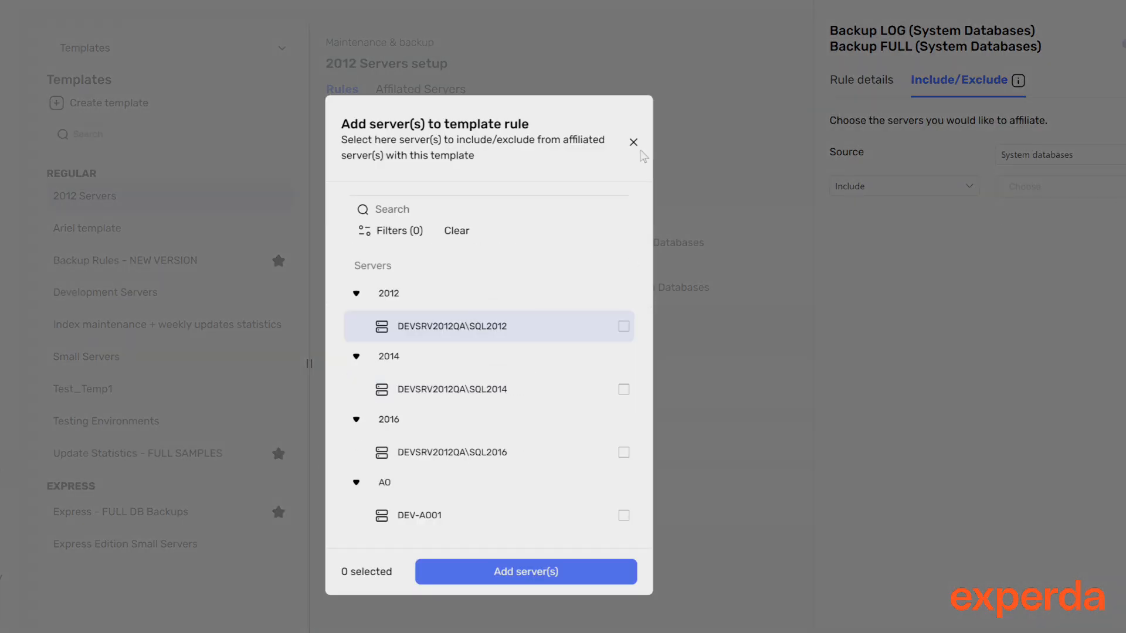
click(634, 143)
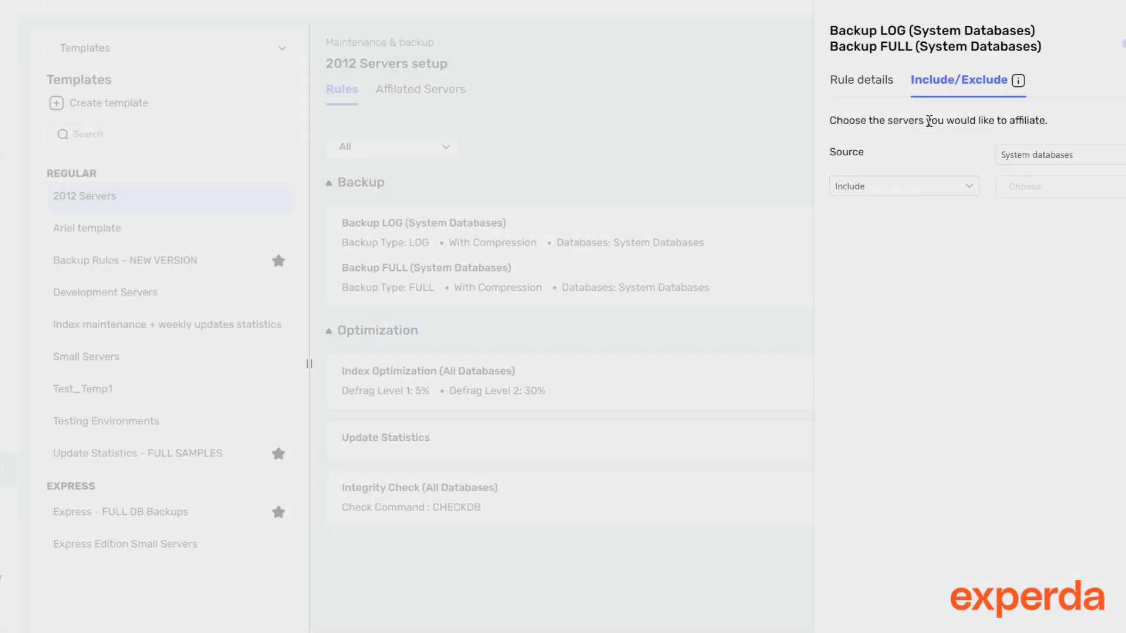
click(874, 86)
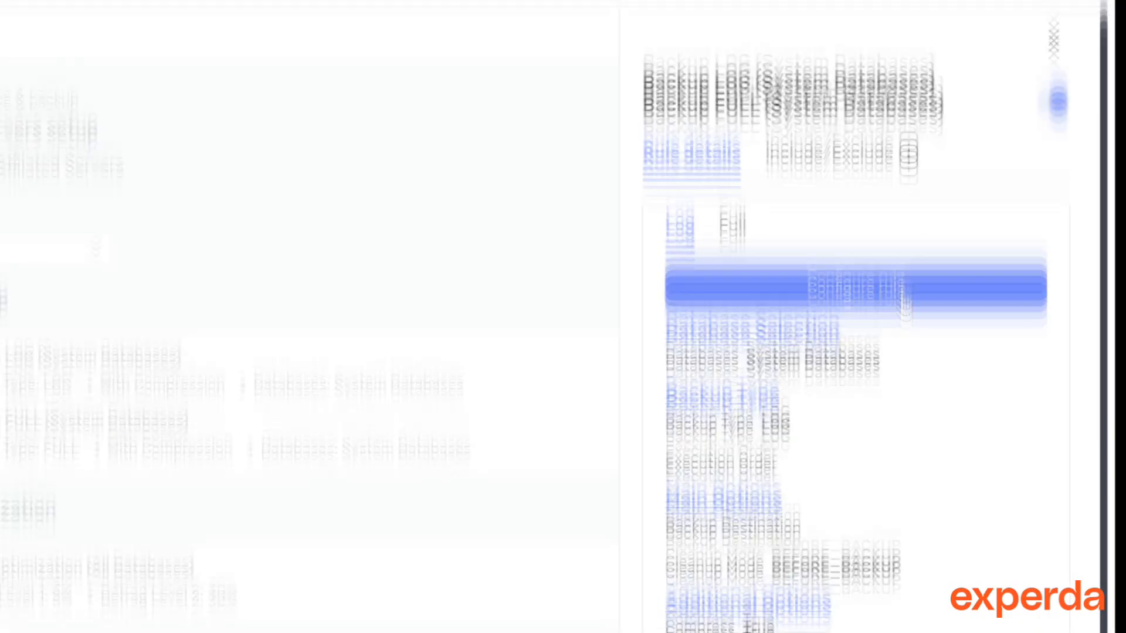
Open the backup rule configuration wizard and review the main options for full and transaction log backups
click(1021, 232)
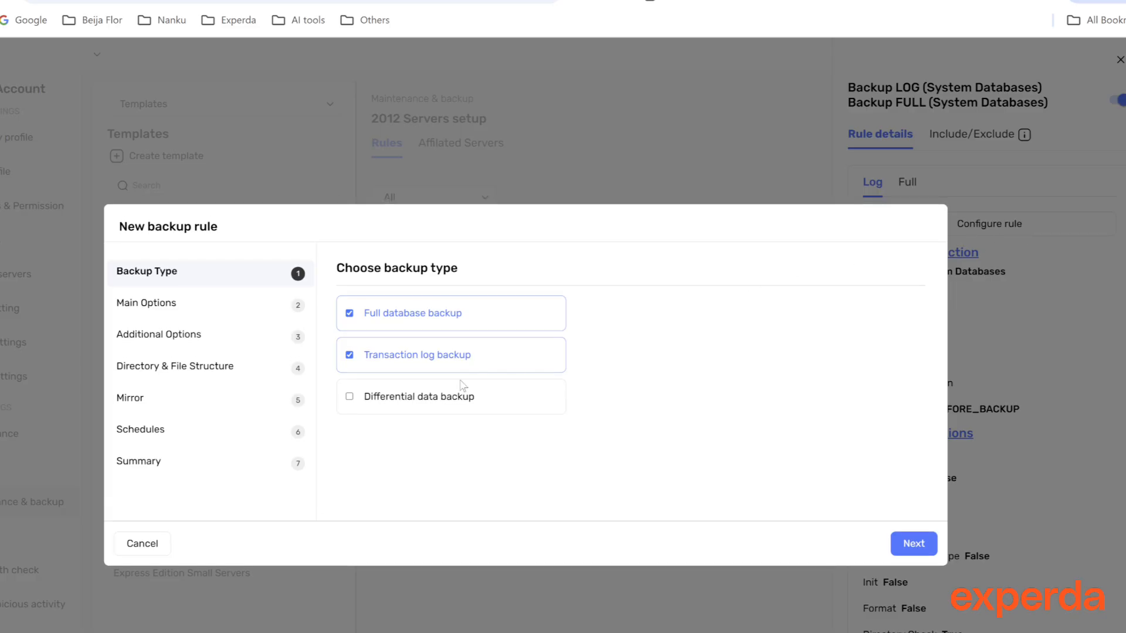
click(914, 544)
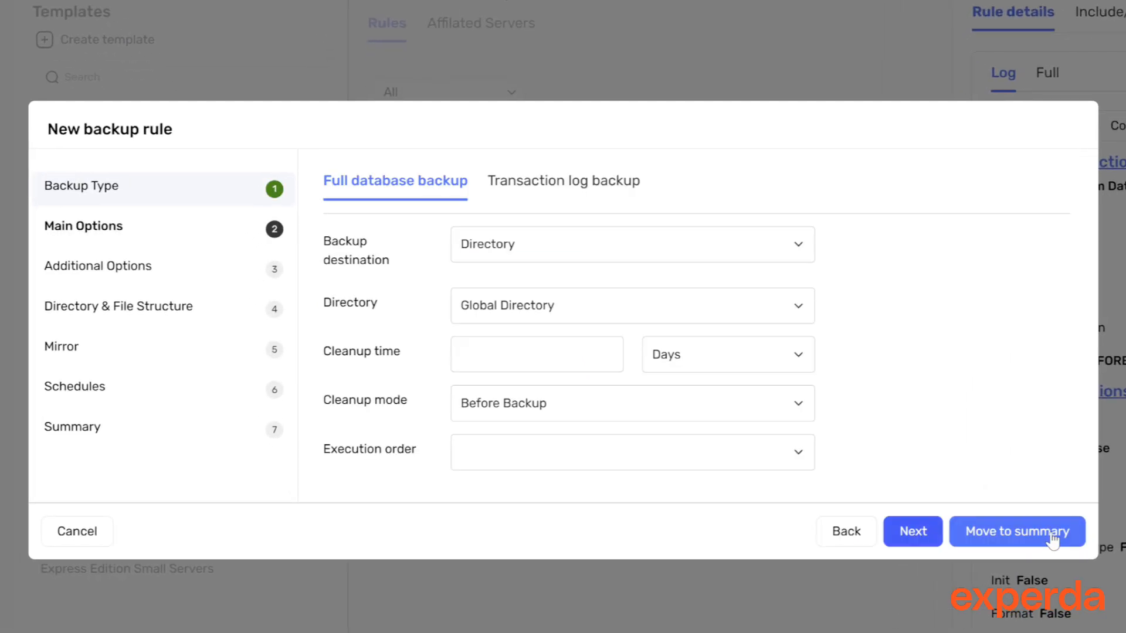
click(550, 186)
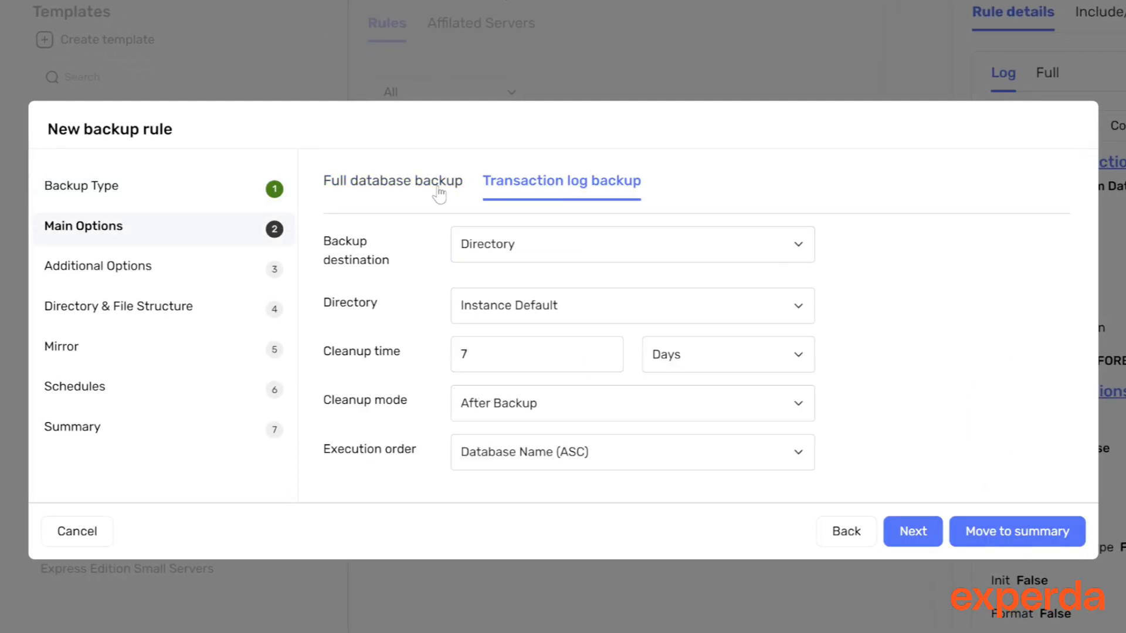
click(404, 190)
click(570, 251)
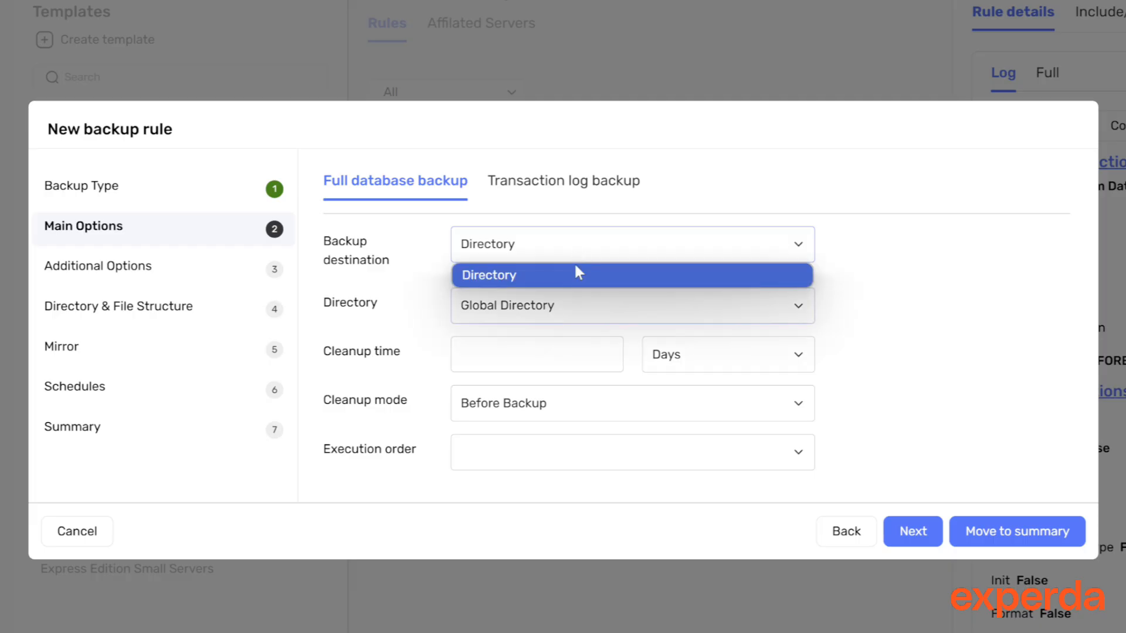
click(577, 274)
click(513, 185)
click(840, 535)
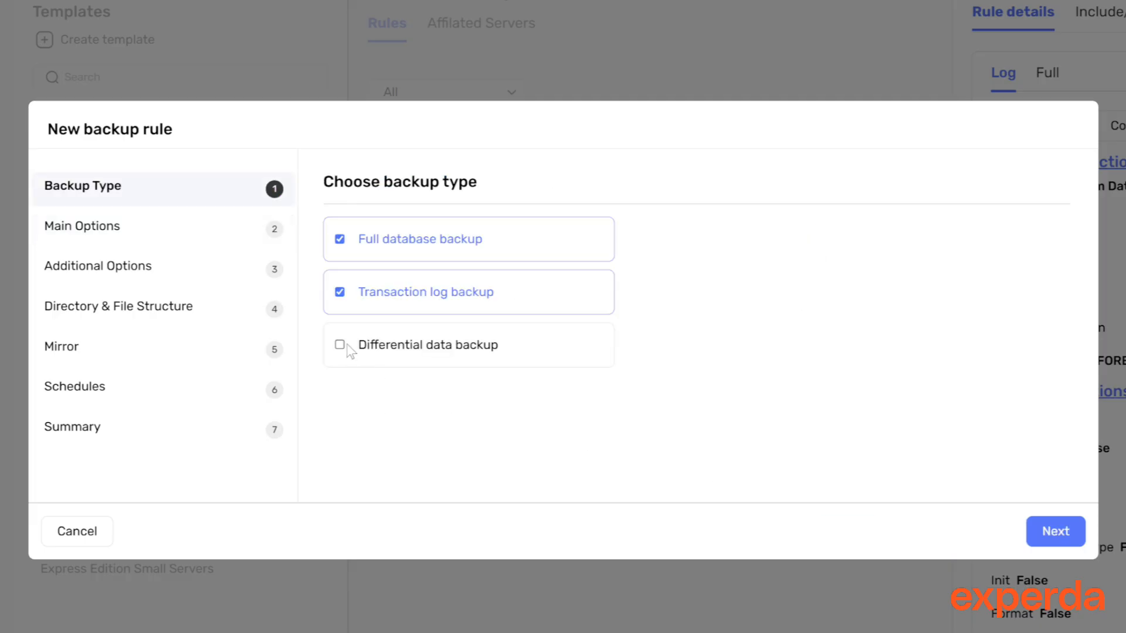
Add Differential data backup to the rule's backup types and view the main options for each type
click(343, 346)
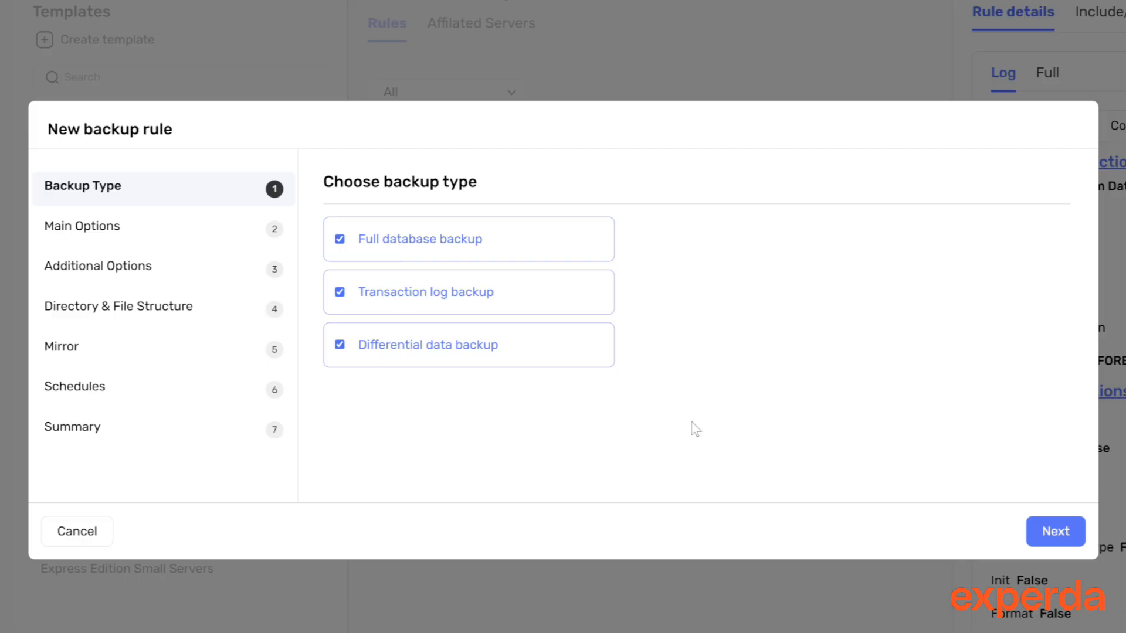
click(1050, 531)
click(387, 187)
click(578, 194)
click(725, 194)
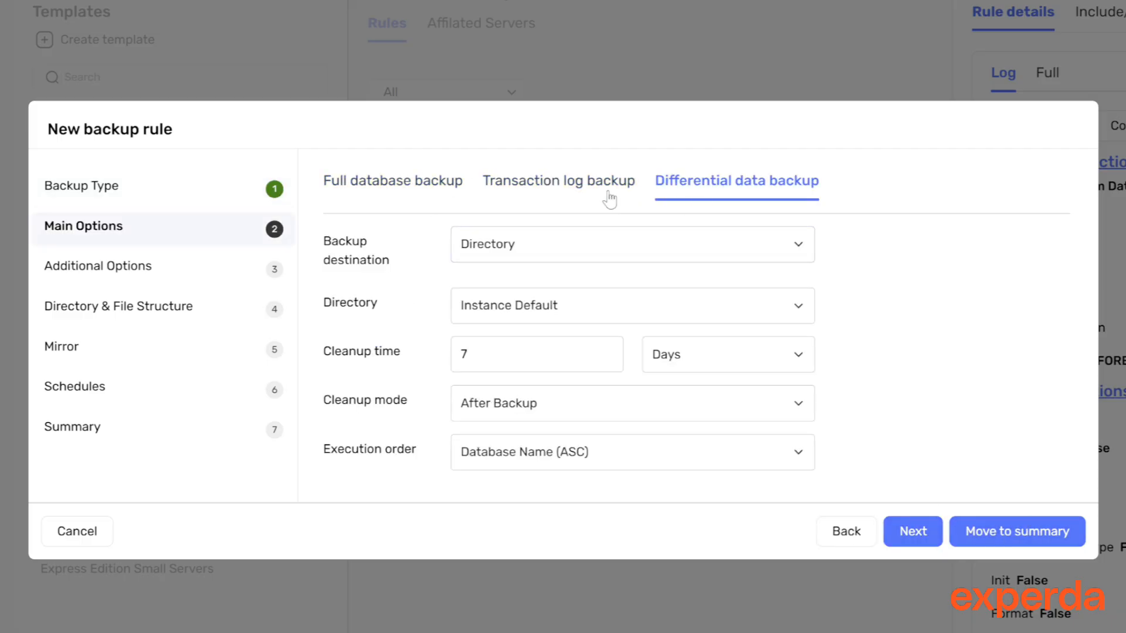
Step through the wizard's pages and open the full database backup destination setting
click(139, 266)
click(532, 190)
click(134, 193)
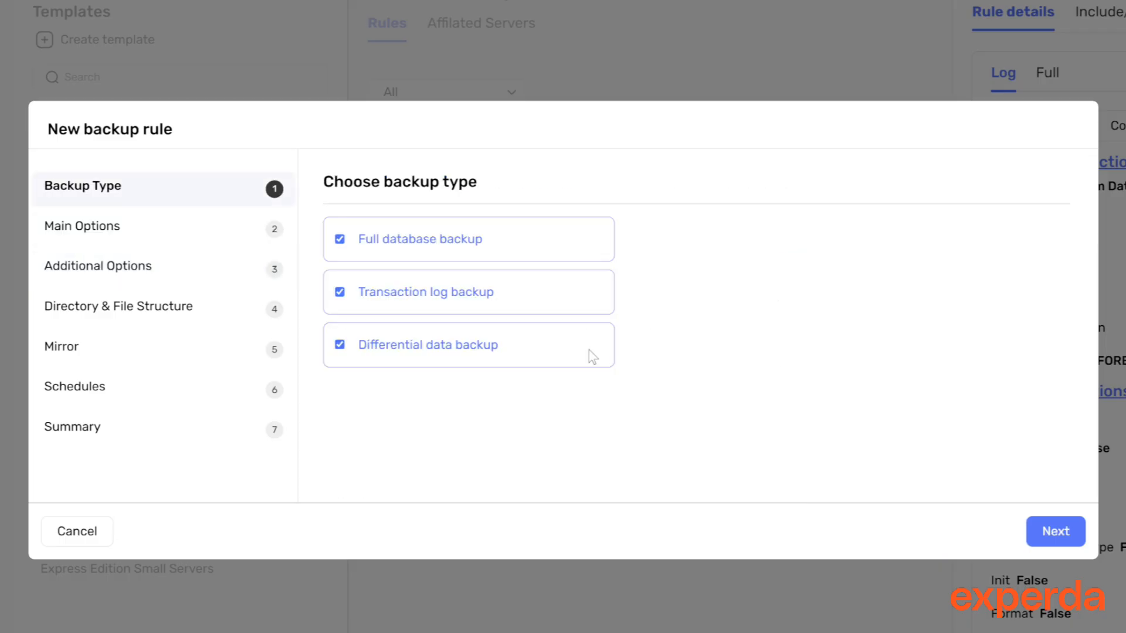
click(100, 234)
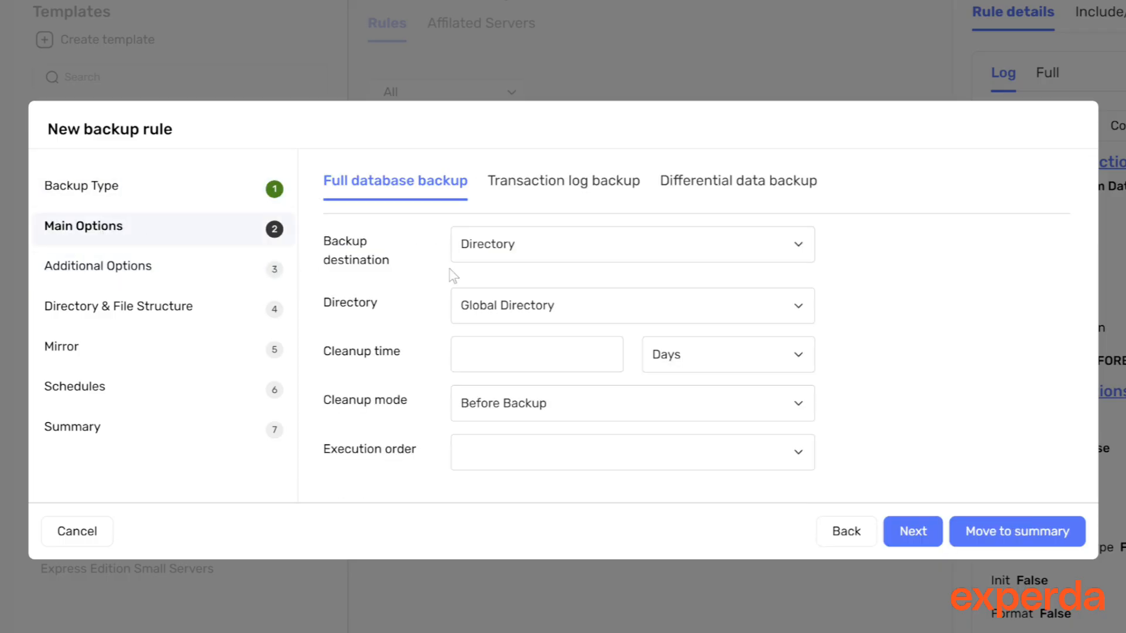
click(616, 258)
click(624, 244)
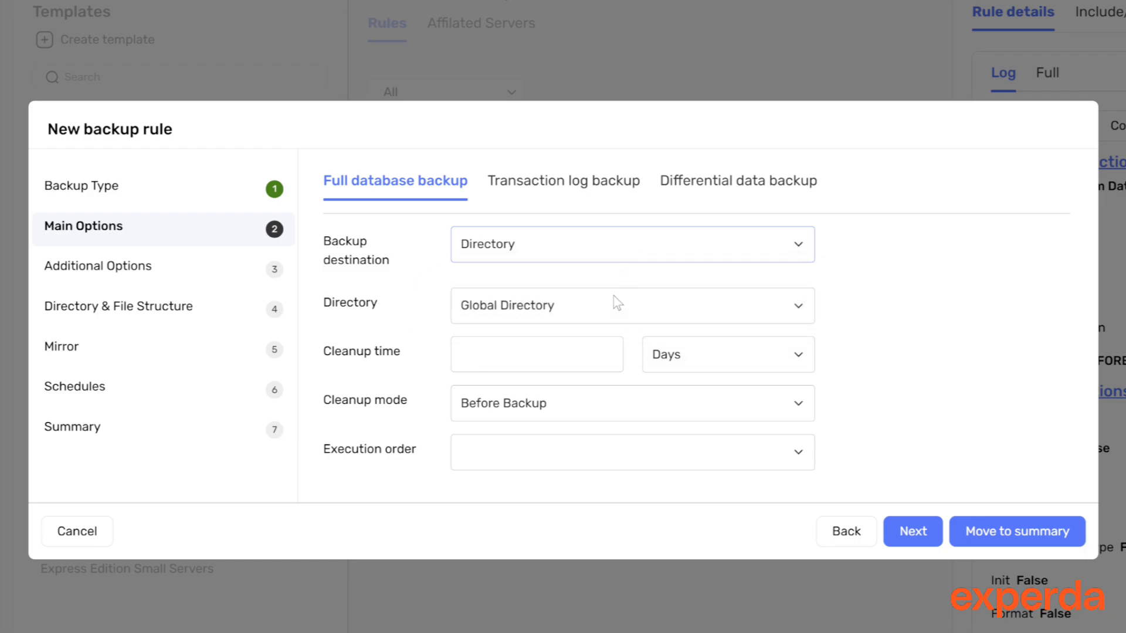
Set the full database backup's cleanup time to 7 days and its execution order to Database Name (DESC)
click(607, 318)
click(608, 317)
click(502, 369)
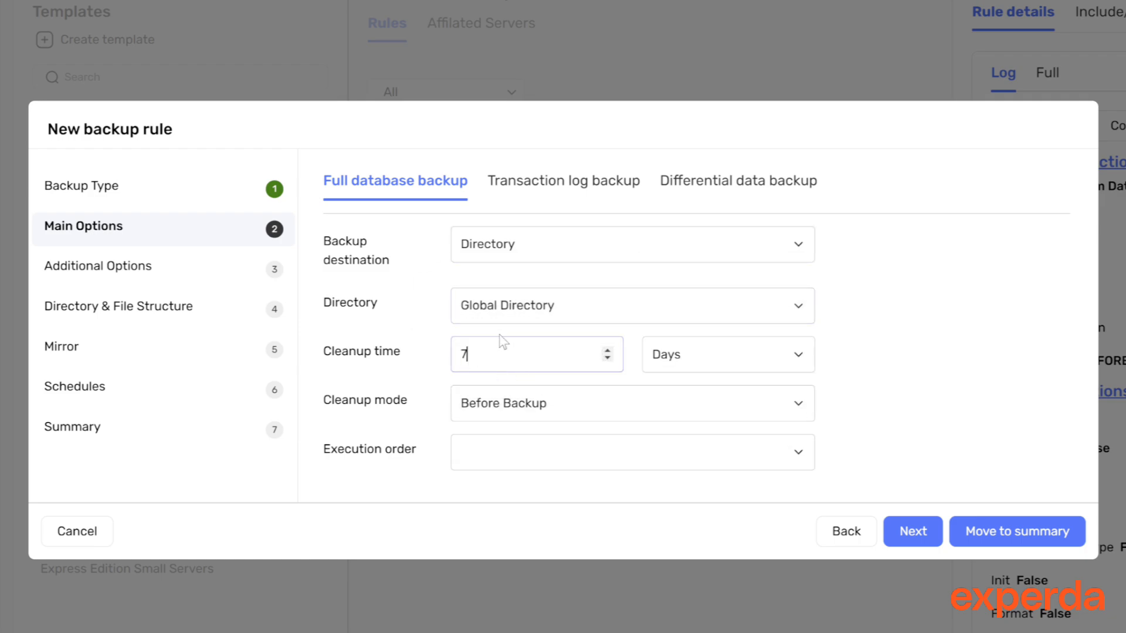
click(694, 458)
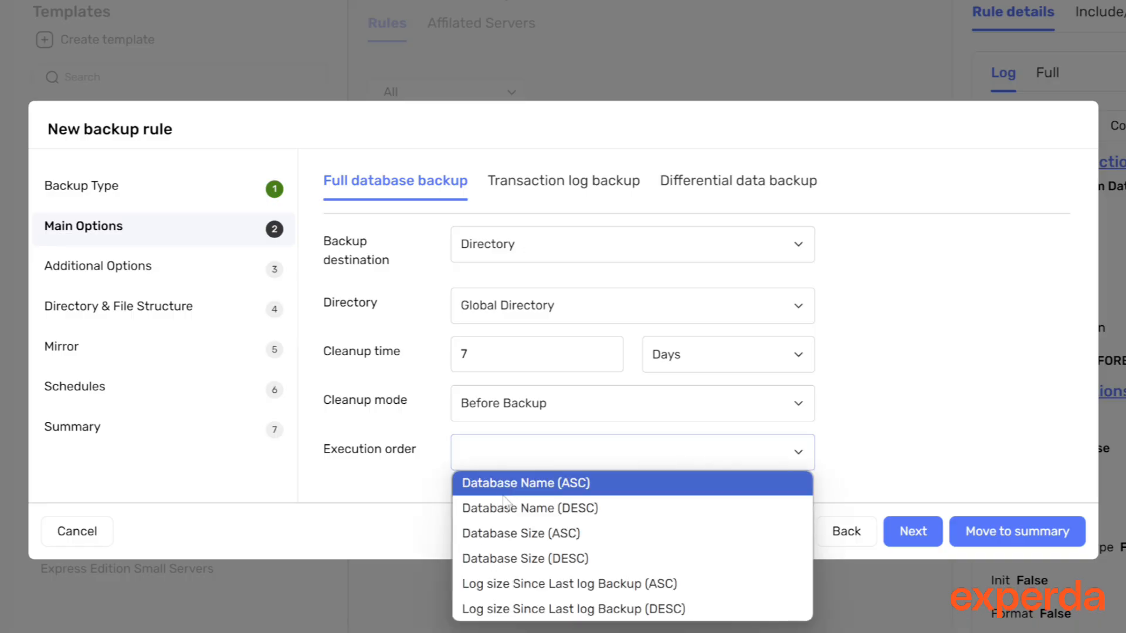
click(508, 510)
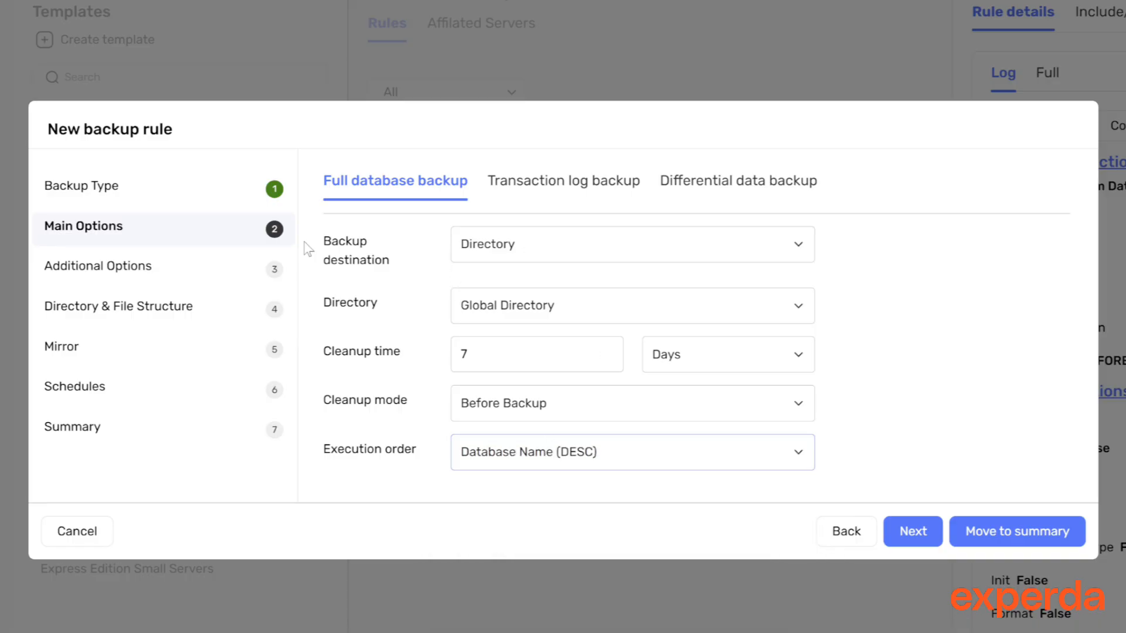
Turn on Copy only in the full database backup's additional options
click(119, 268)
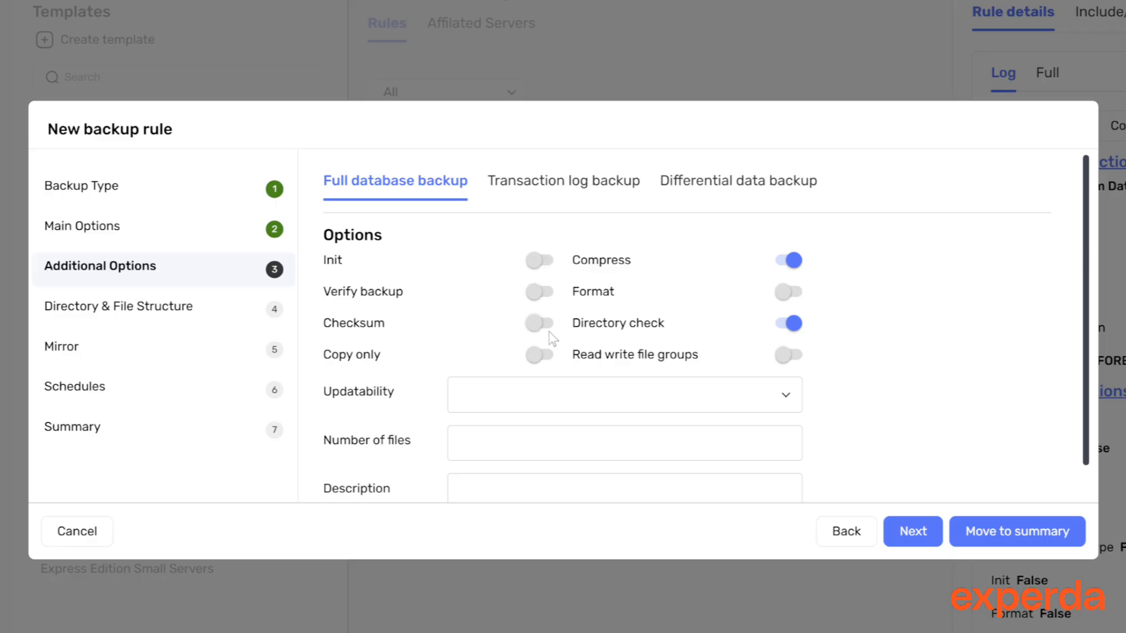
click(540, 356)
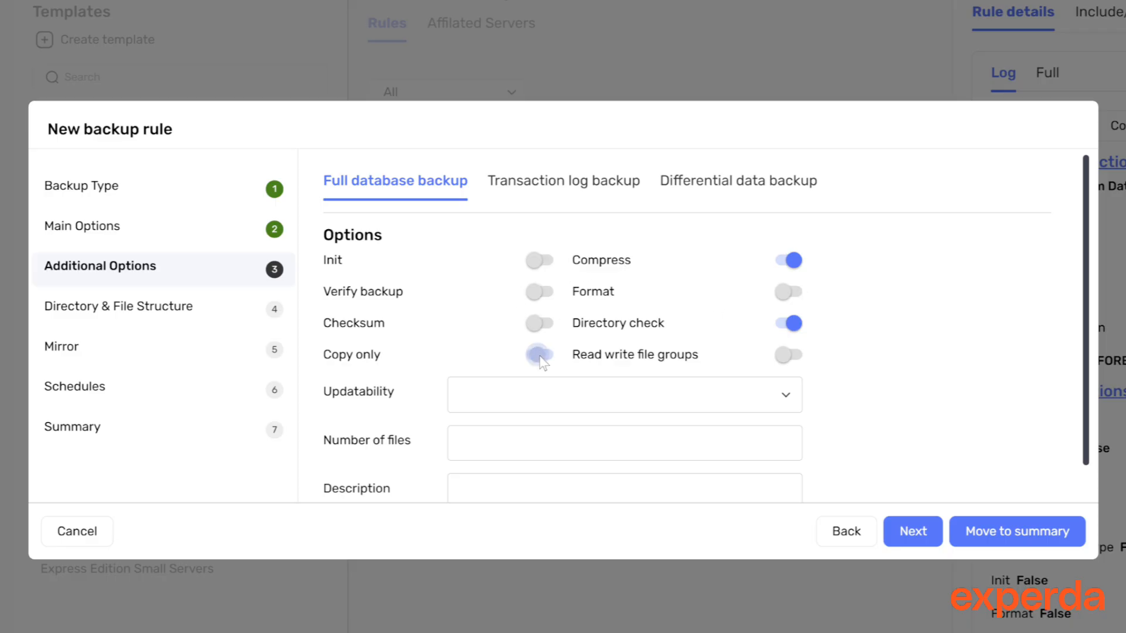
scroll(643, 369, down, 1)
click(643, 371)
click(644, 371)
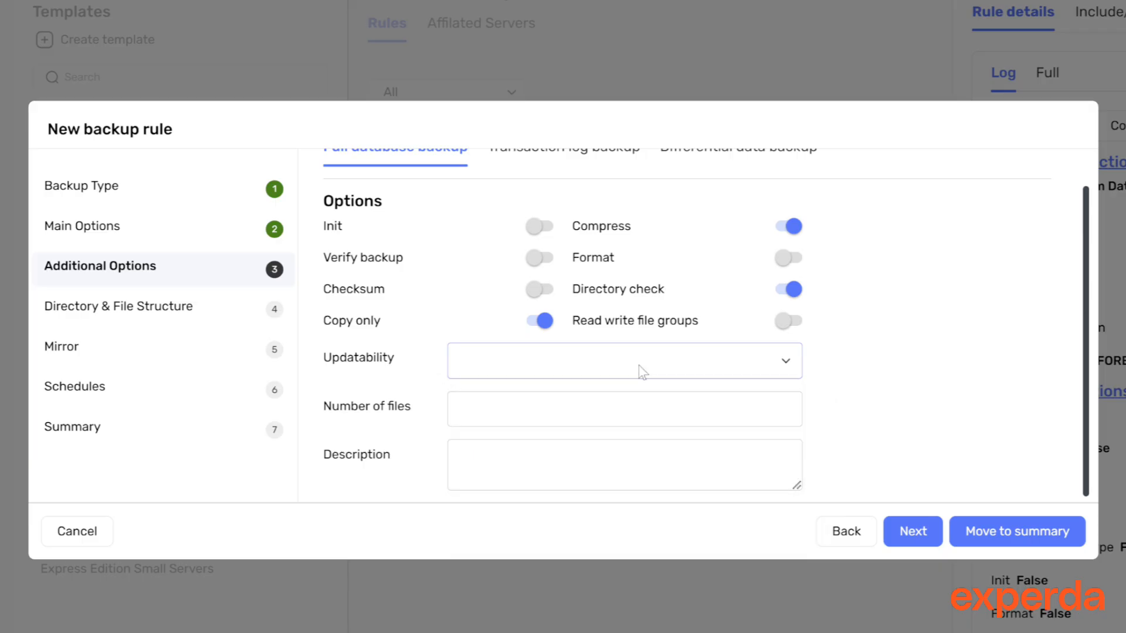
scroll(885, 334, up, 1)
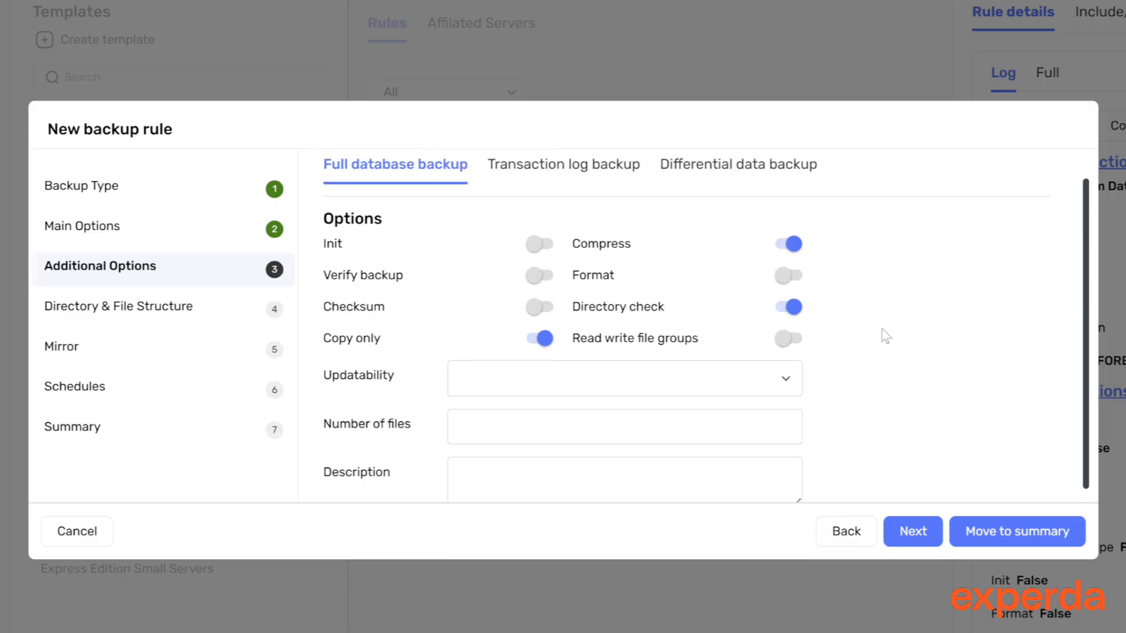
Review the Directory & File Structure naming formats and the global backup folder settings
click(110, 315)
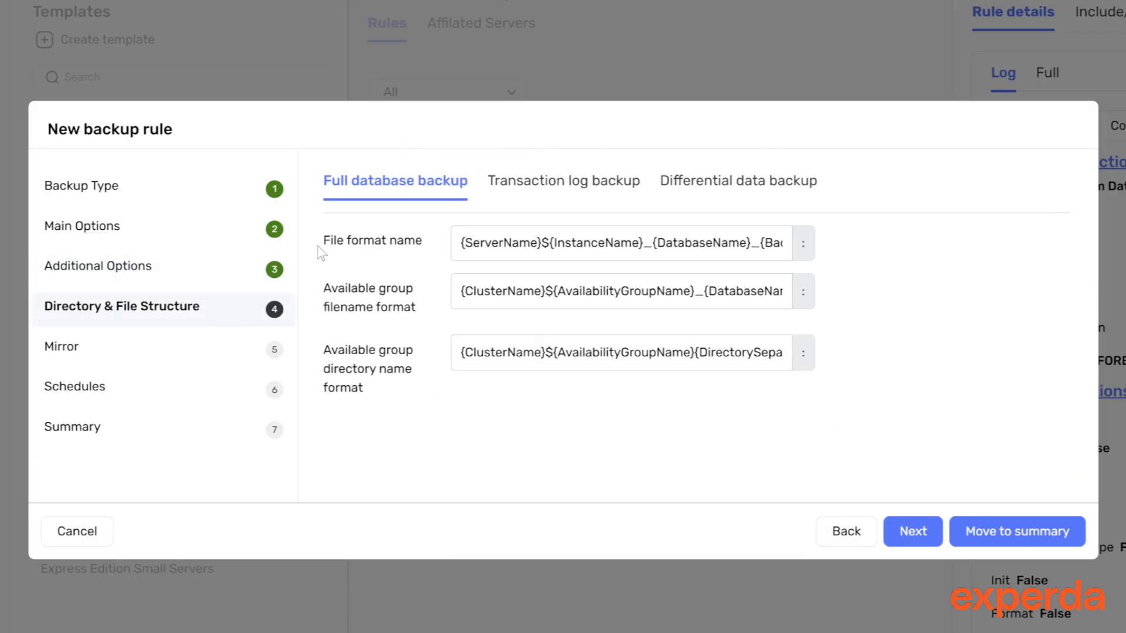
drag(318, 246, 420, 246)
drag(331, 290, 405, 306)
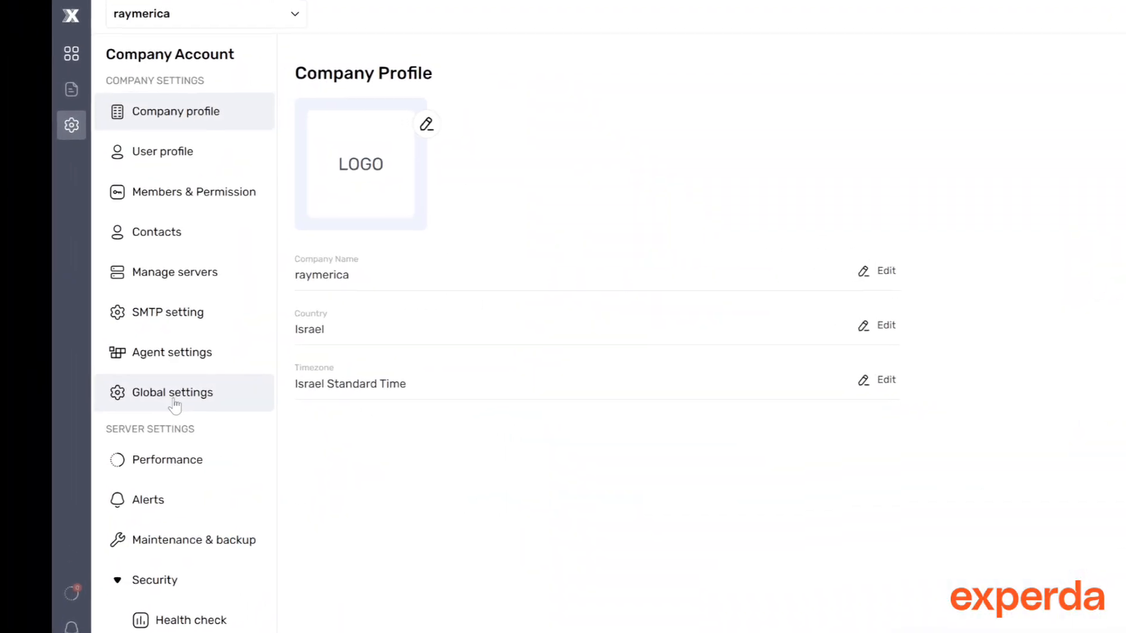
click(150, 393)
scroll(1050, 344, down, 3)
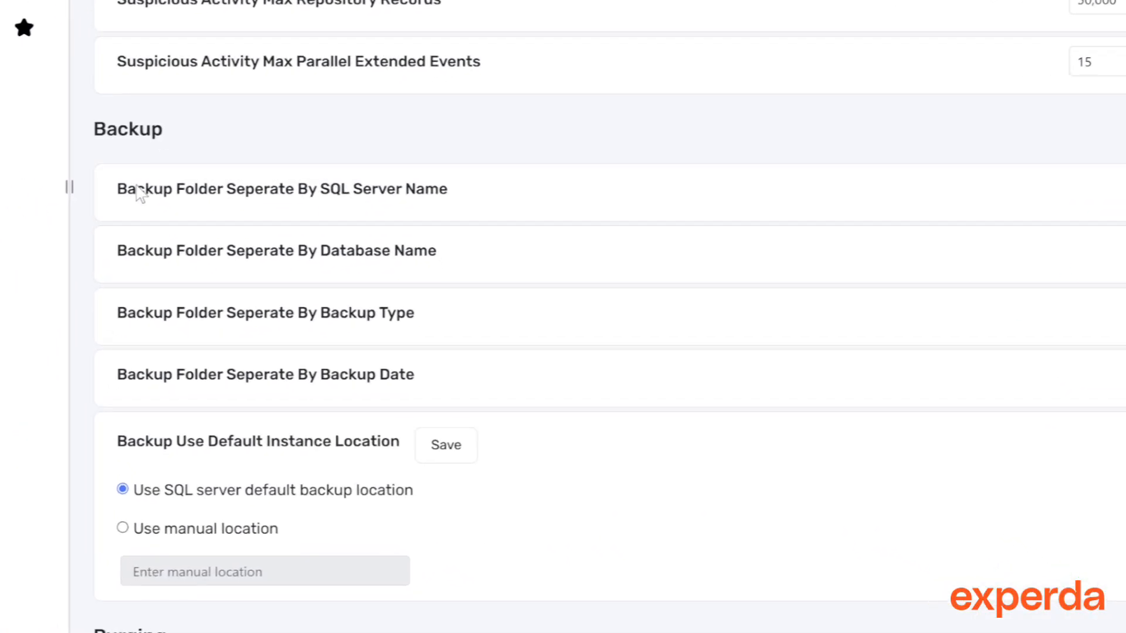
drag(571, 420, 807, 420)
drag(46, 168, 378, 170)
drag(45, 380, 252, 384)
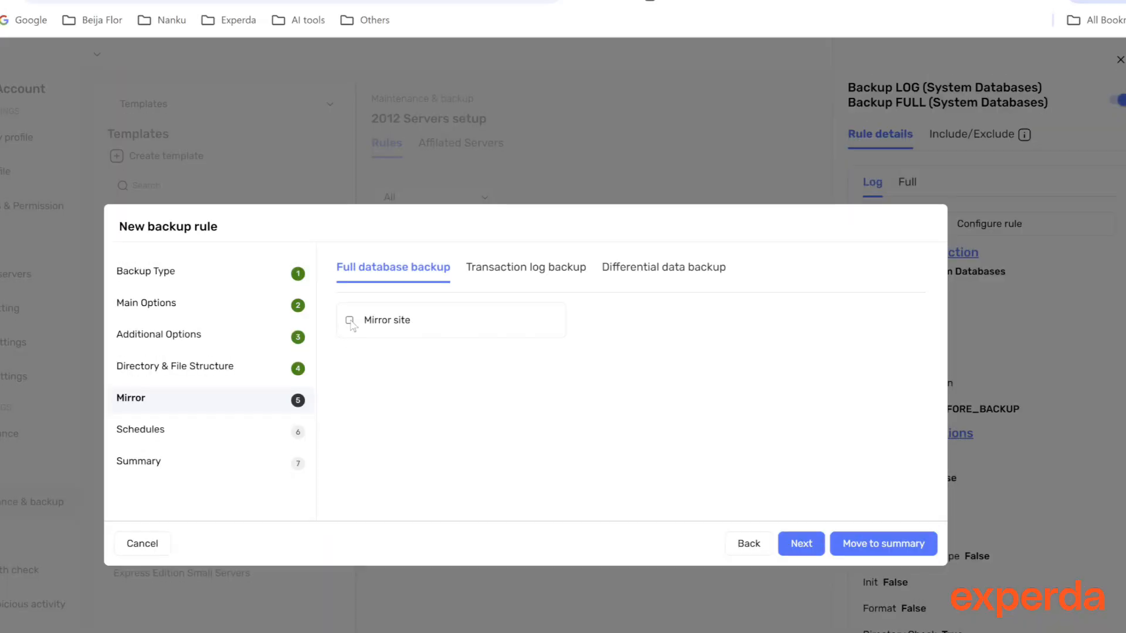
Enable a mirror site for the full database backup with its directory set to Instance Default
click(350, 321)
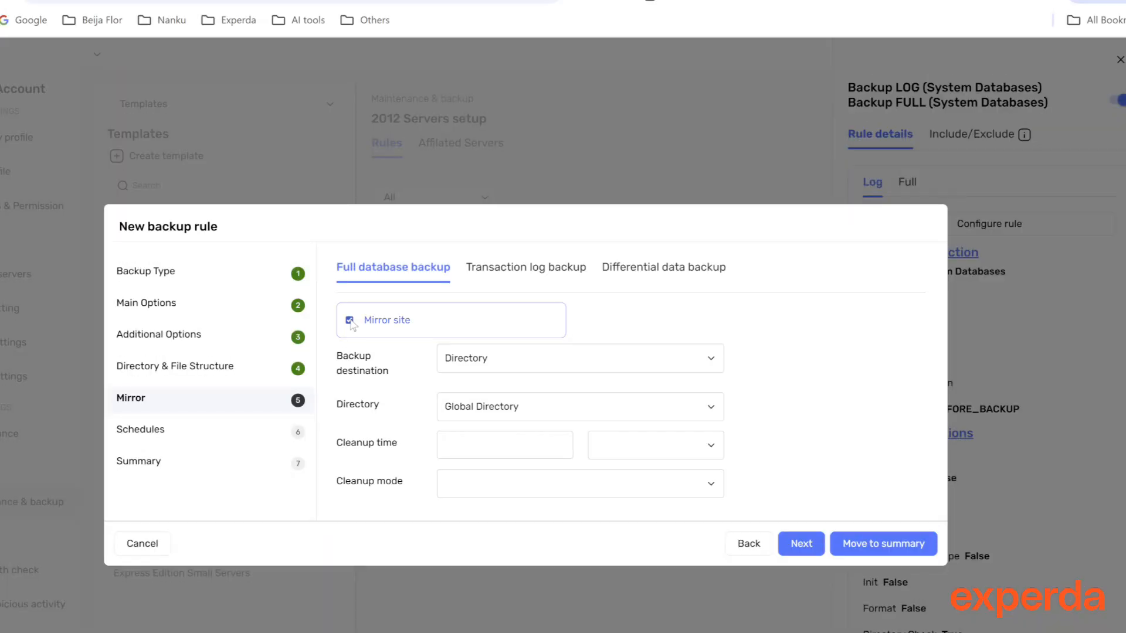
click(583, 410)
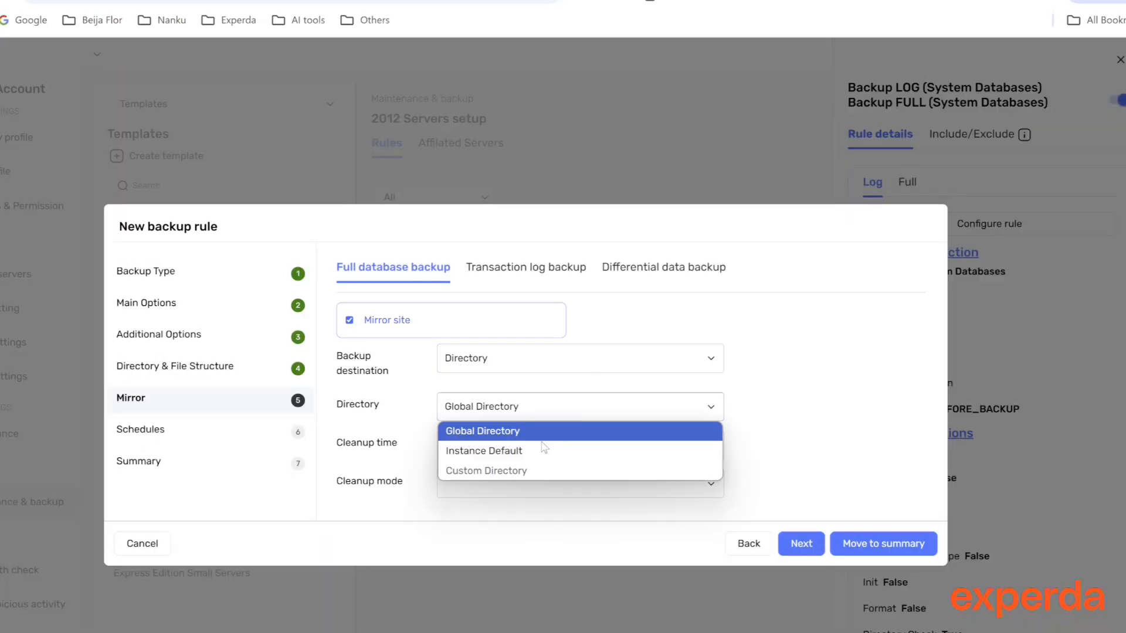
click(543, 449)
click(626, 416)
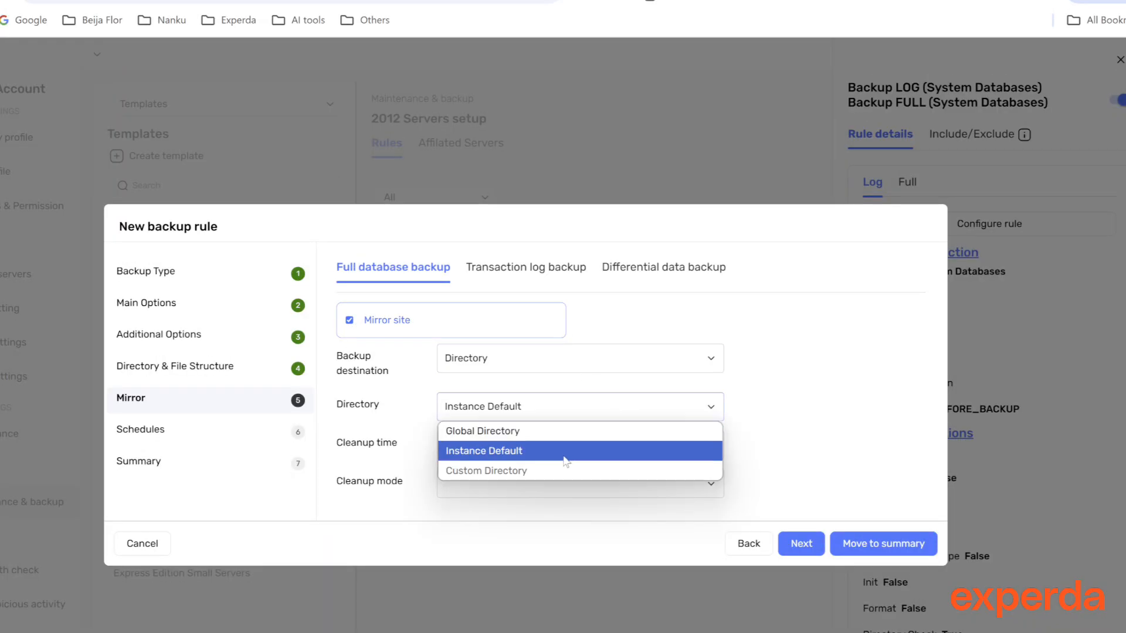
click(574, 379)
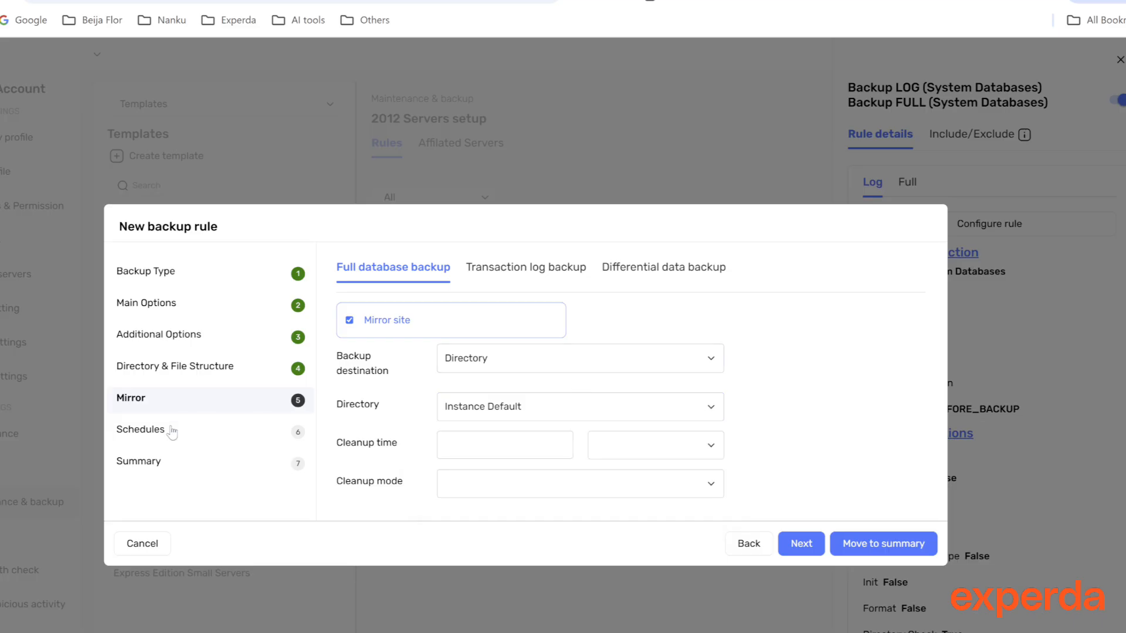
click(191, 433)
click(419, 329)
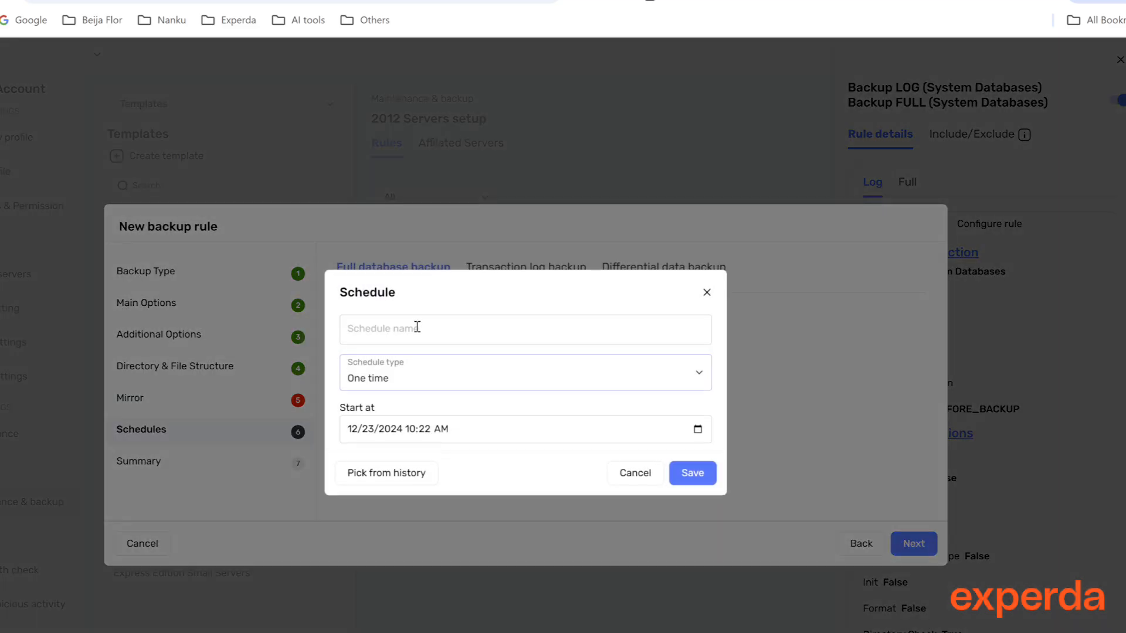
click(432, 385)
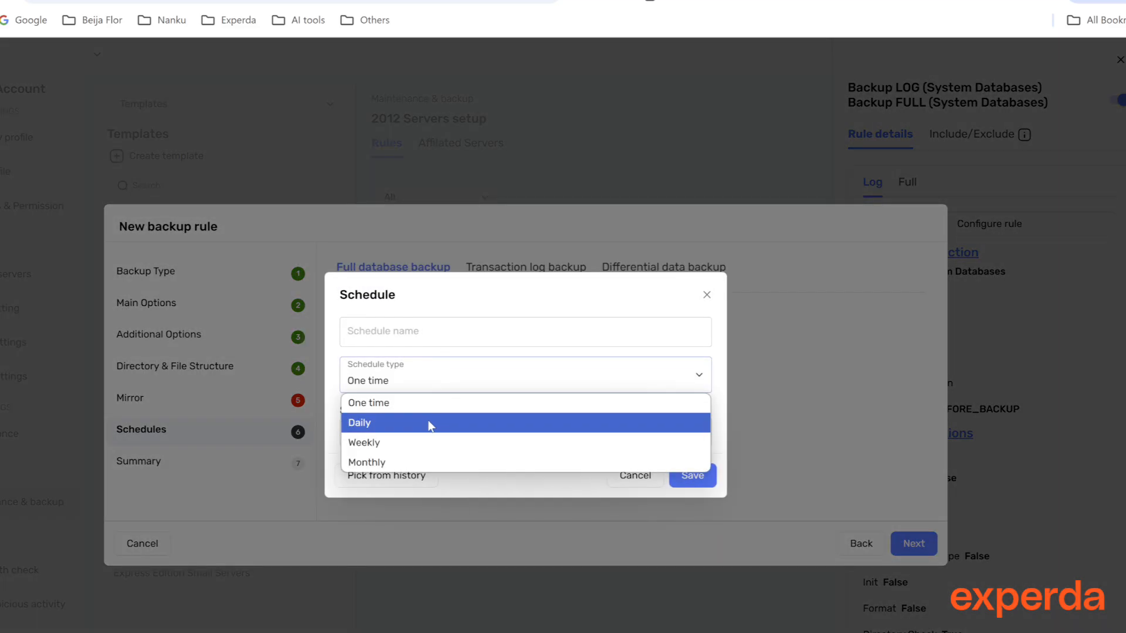
click(431, 424)
click(623, 607)
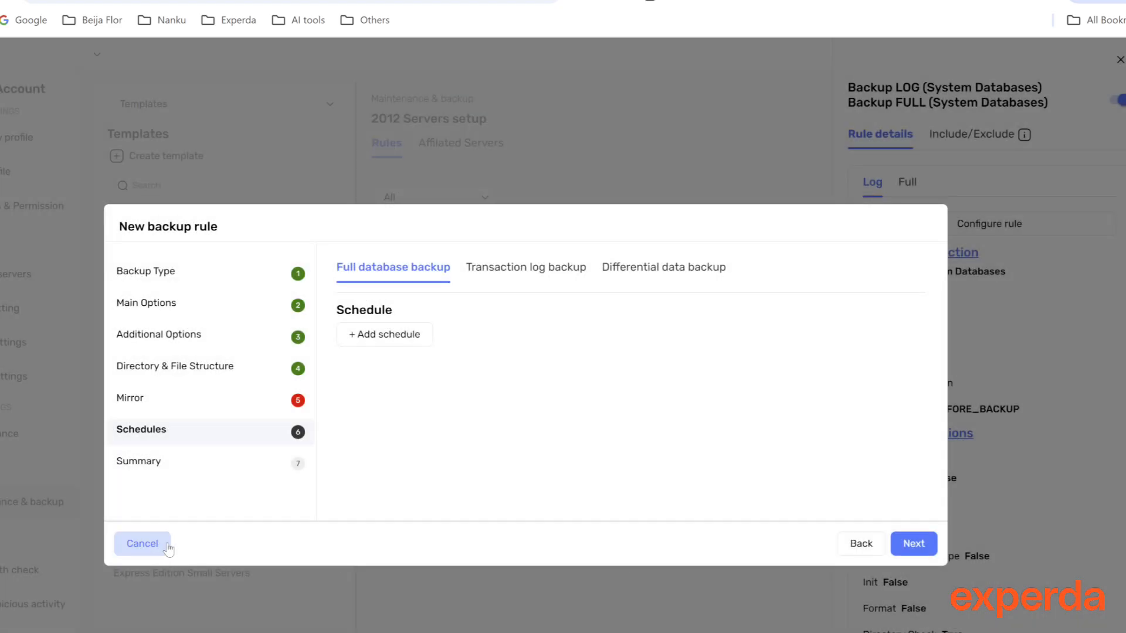
Move to the summary and save the new backup rule
click(131, 403)
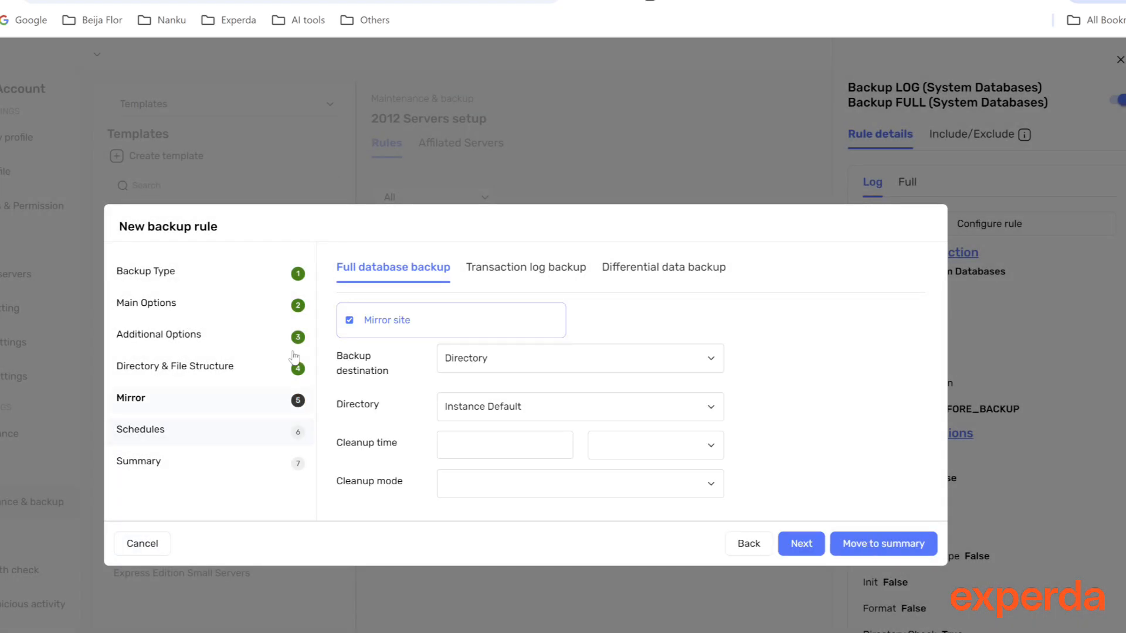
click(865, 544)
click(909, 543)
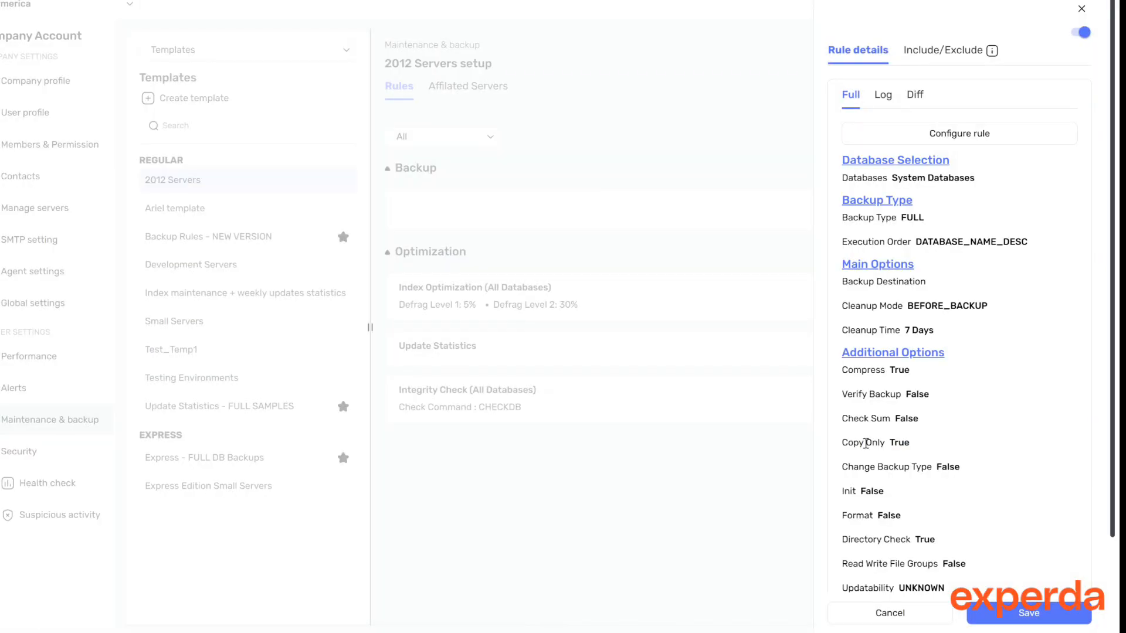
click(1031, 614)
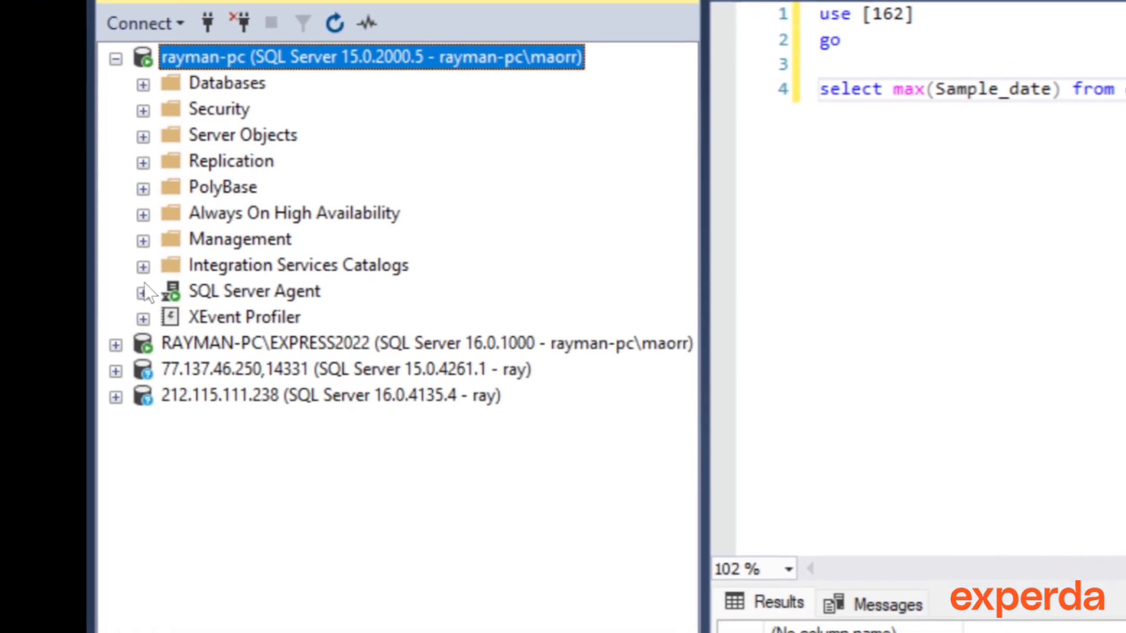
Switch to SQL Server Management Studio and expand the SQL Server Agent jobs list
click(100, 333)
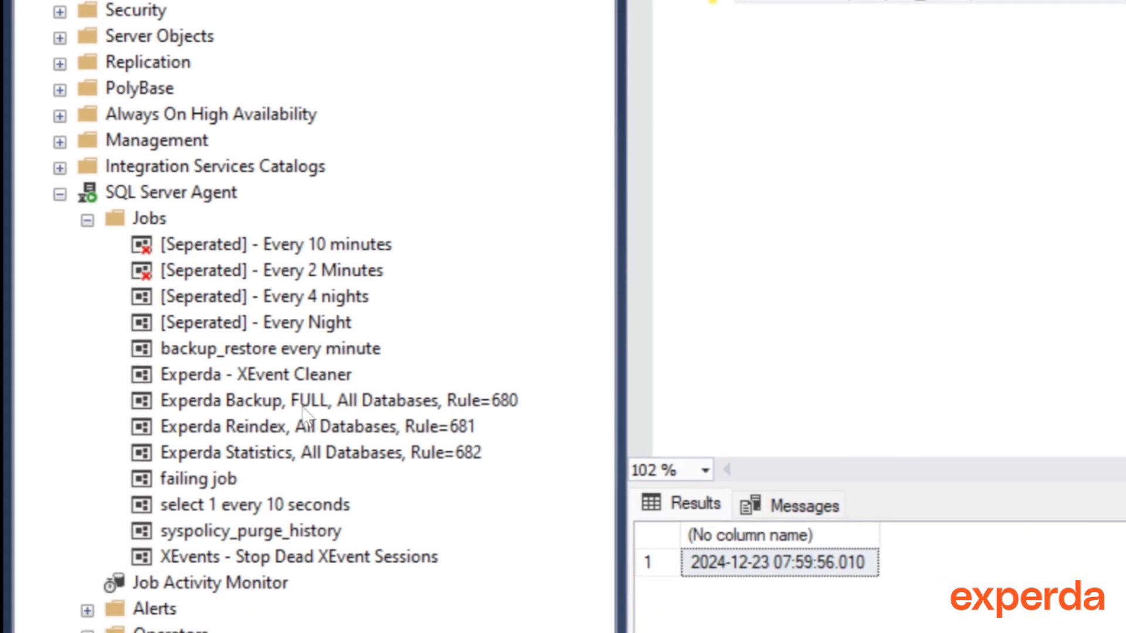
click(377, 481)
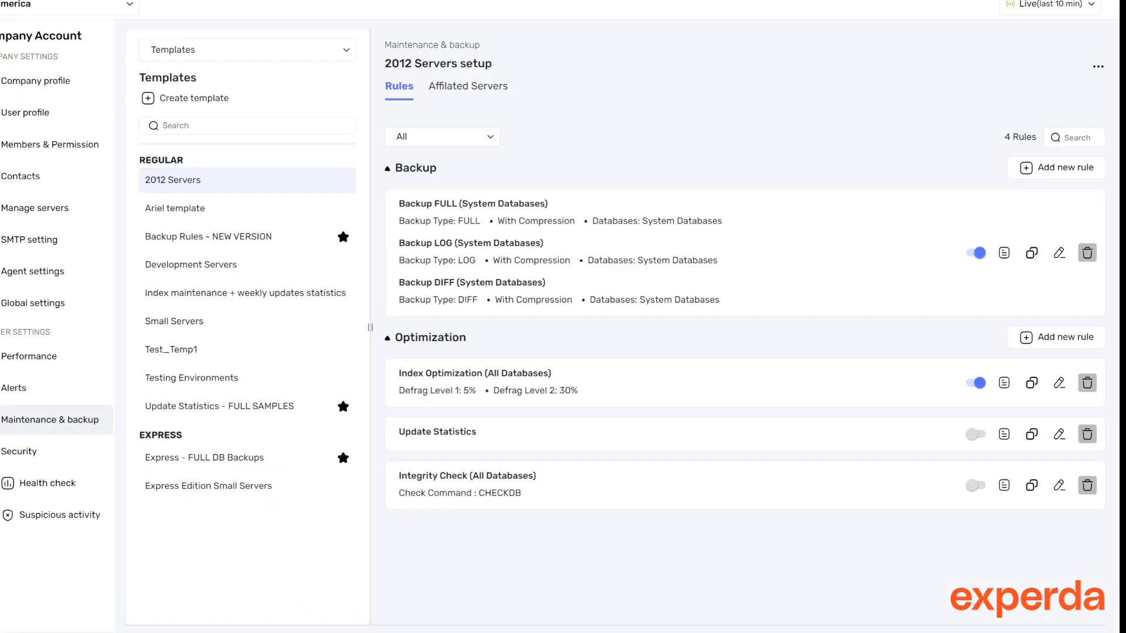
Open the Index Optimization rule's details in the 2012 Servers setup template
click(1060, 384)
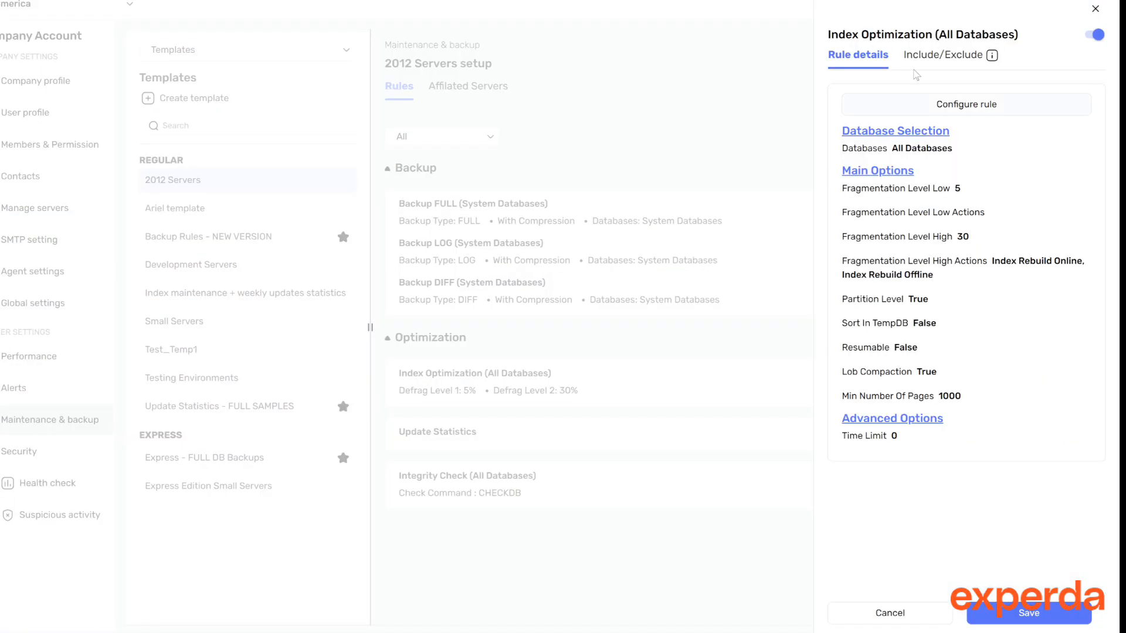